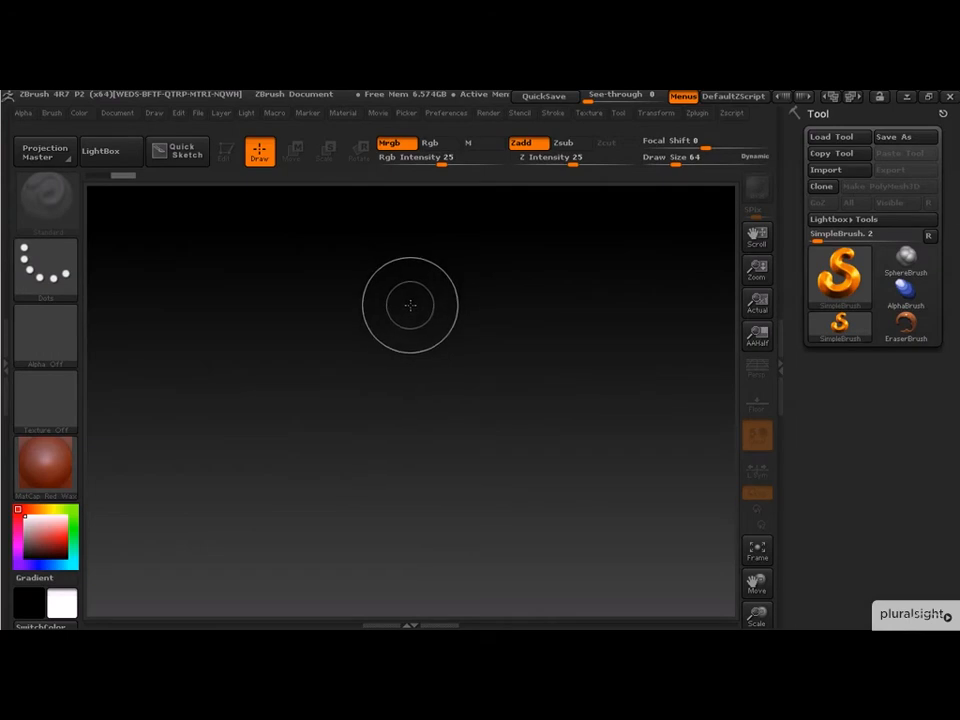
- Flatten the document background by setting the gradient Range to zero
{"action": "left_click", "coordinate": [118, 113]}
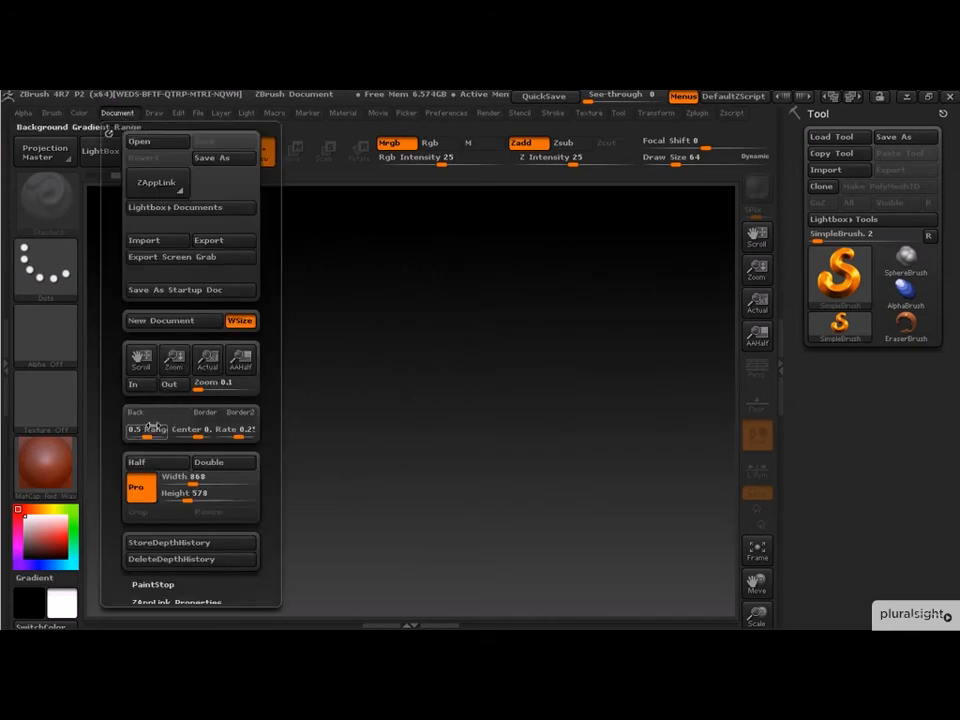
{"action": "left_click_drag", "start_coordinate": [148, 432], "coordinate": [134, 434]}
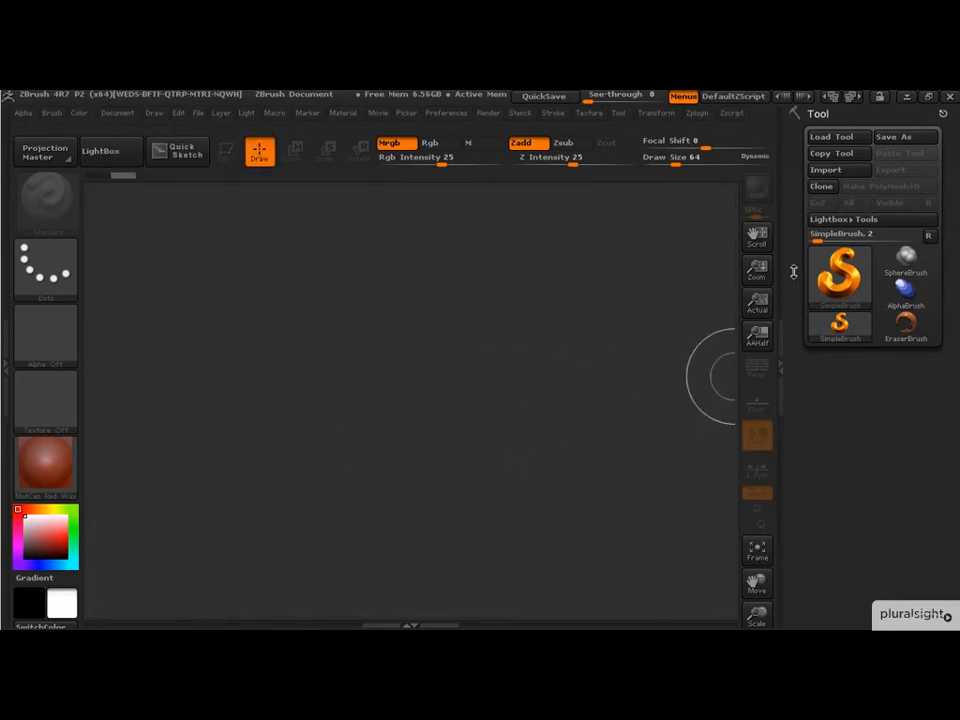
- Paint a long diagonal square-profile stroke across the canvas, then clear the canvas
{"action": "mouse_move", "coordinate": [838, 258]}
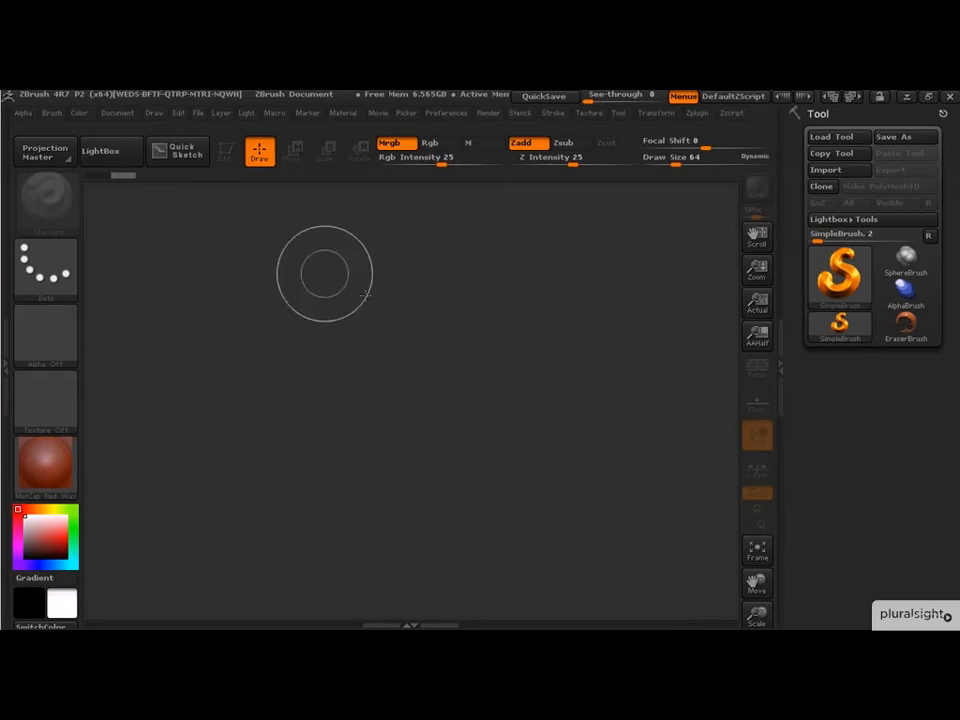
{"action": "mouse_move", "coordinate": [137, 248]}
{"action": "left_mouse_down"}
{"action": "mouse_move", "coordinate": [350, 410]}
{"action": "mouse_move", "coordinate": [696, 600]}
{"action": "left_mouse_up"}
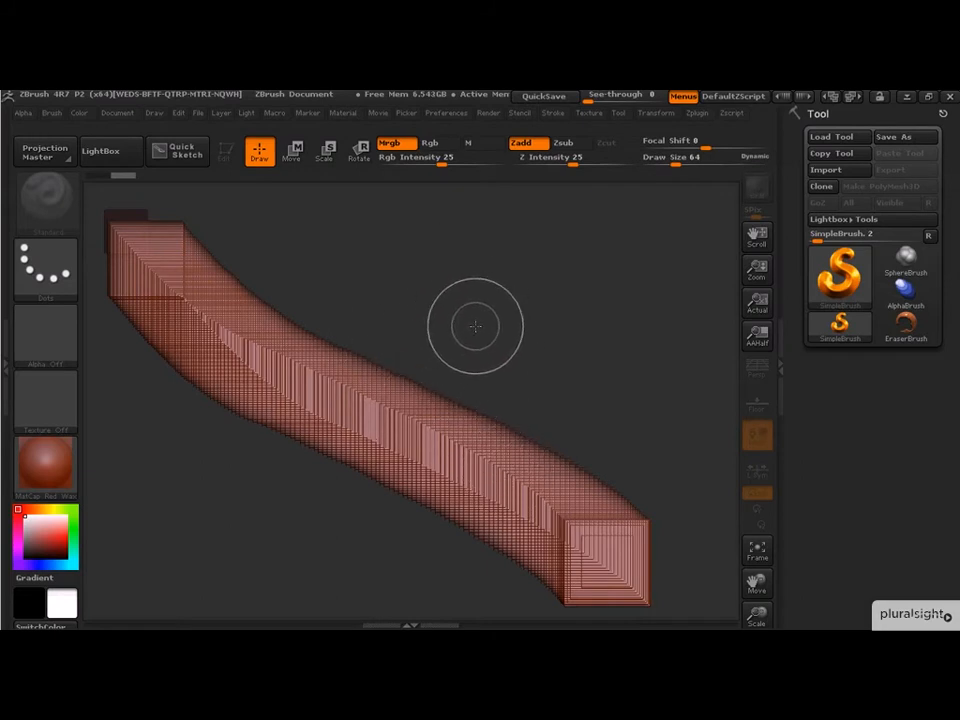
{"action": "key", "text": "ctrl+n"}
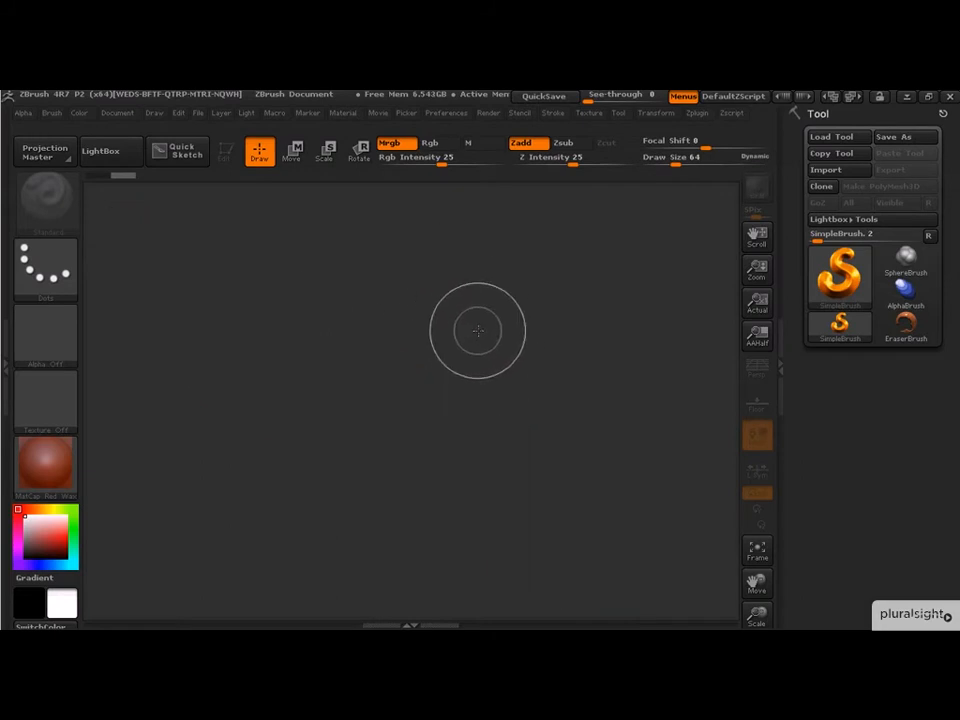
- Choose a soft round alpha and paint a long diagonal tube stroke across the canvas
{"action": "left_click", "coordinate": [52, 338]}
{"action": "left_click", "coordinate": [196, 322]}
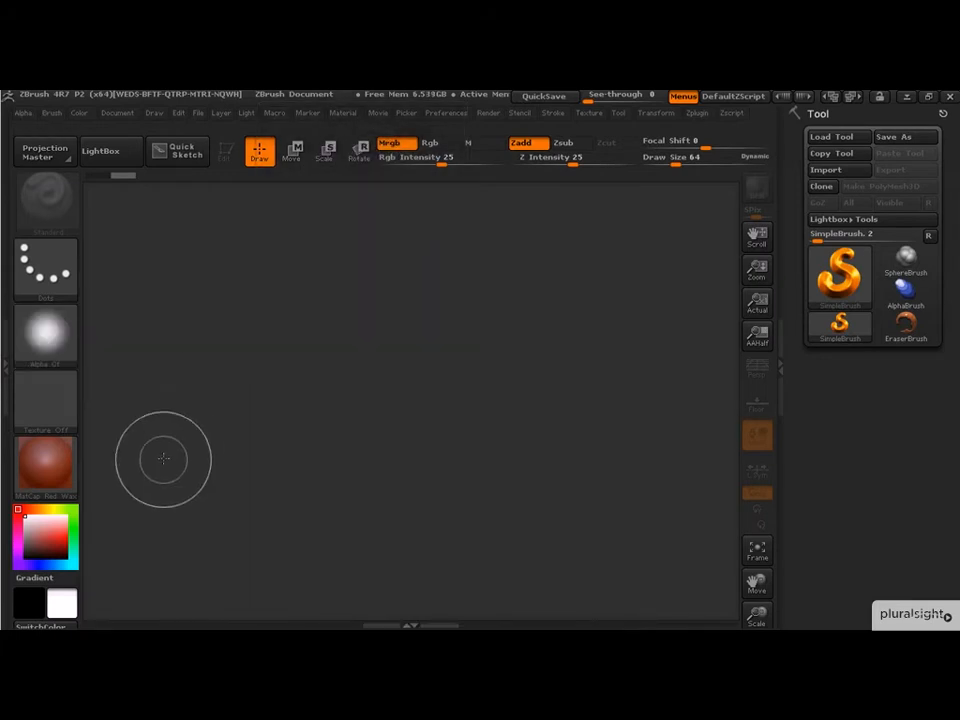
{"action": "mouse_move", "coordinate": [118, 222]}
{"action": "left_mouse_down"}
{"action": "mouse_move", "coordinate": [154, 261]}
{"action": "mouse_move", "coordinate": [435, 435]}
{"action": "mouse_move", "coordinate": [613, 532]}
{"action": "mouse_move", "coordinate": [665, 535]}
{"action": "left_mouse_up"}
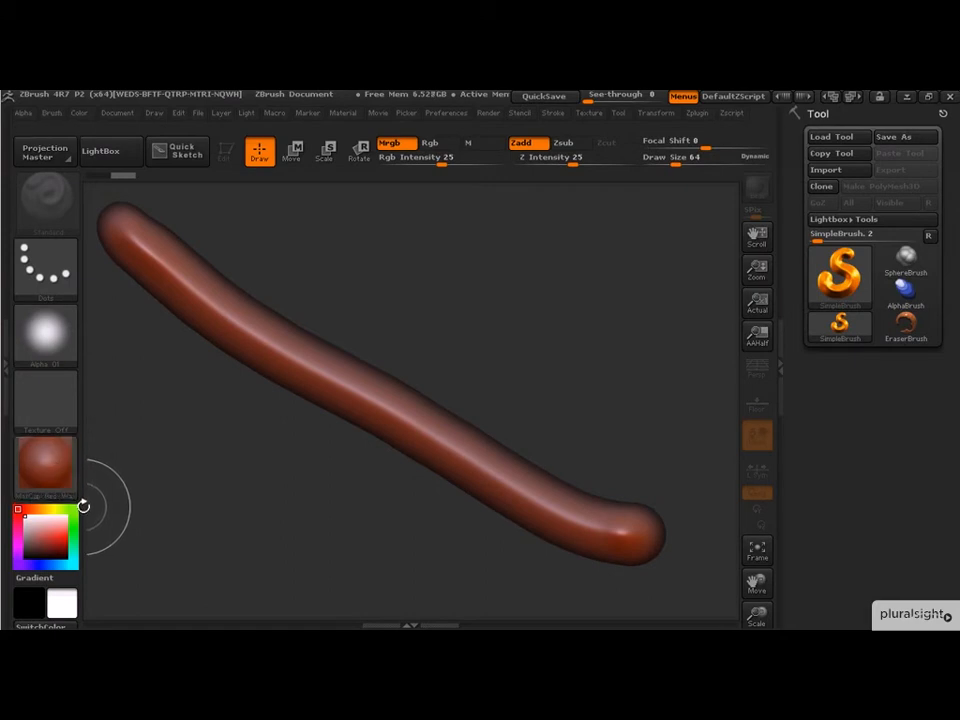
- Switch to Zsub and carve a gap across the middle of the tube
{"action": "mouse_move", "coordinate": [50, 485]}
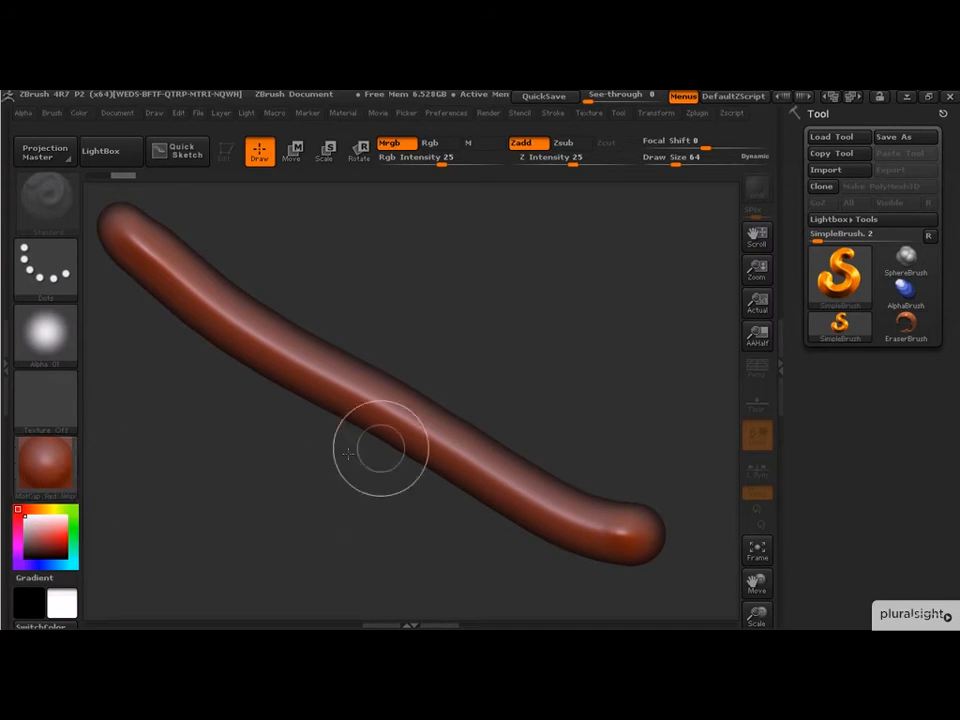
{"action": "left_click", "coordinate": [568, 145]}
{"action": "left_click_drag", "start_coordinate": [317, 336], "coordinate": [340, 446]}
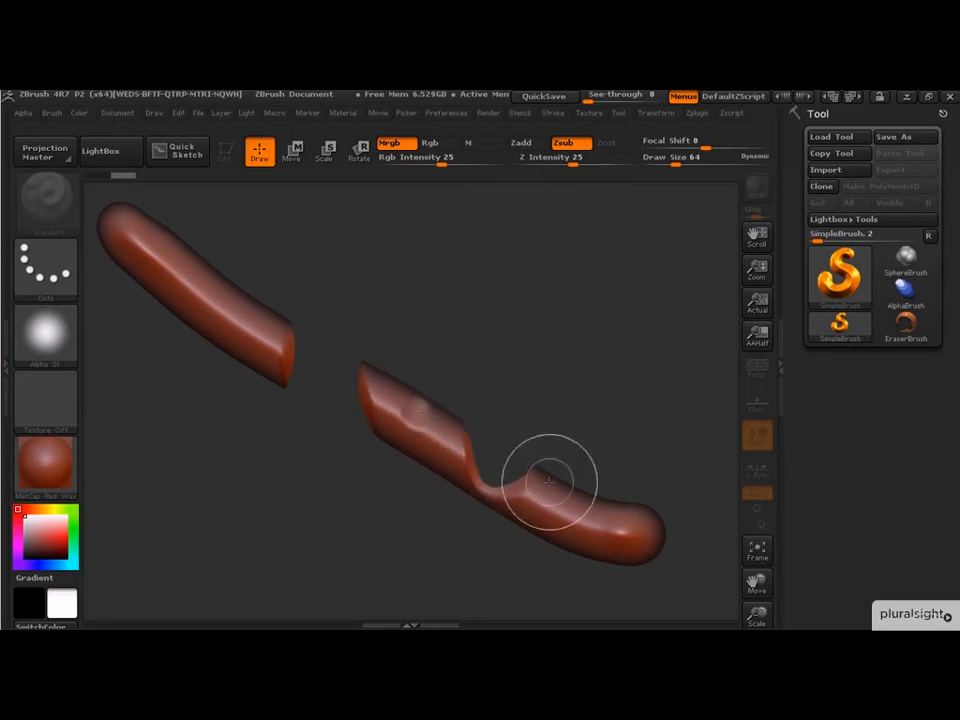
- Press small dents into both tube pieces with single Zsub dabs
{"action": "left_click", "coordinate": [398, 397]}
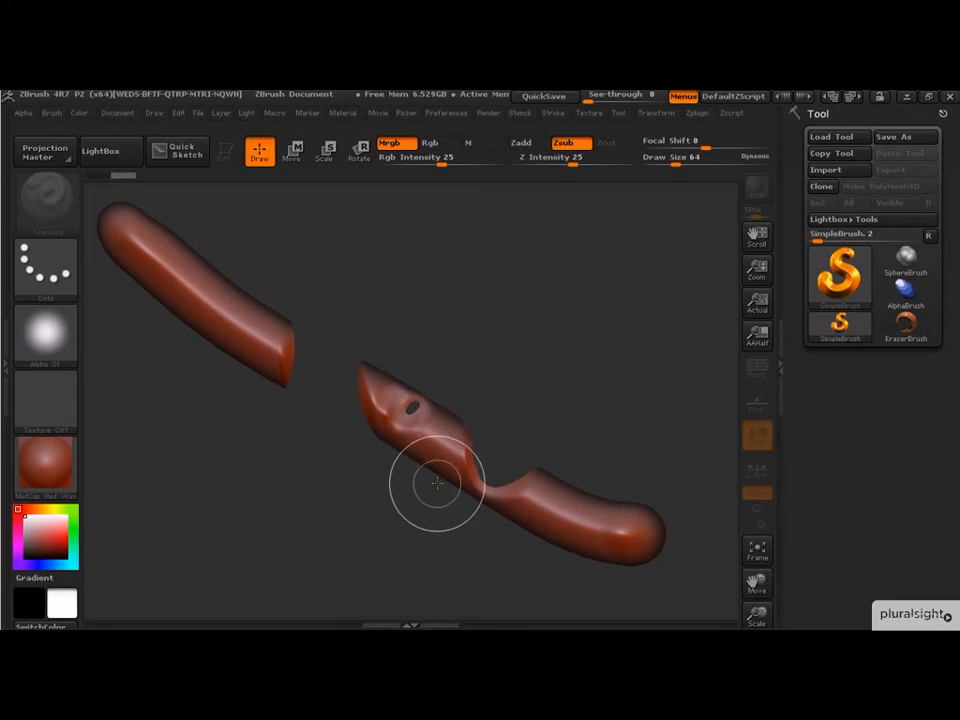
{"action": "left_click", "coordinate": [237, 318]}
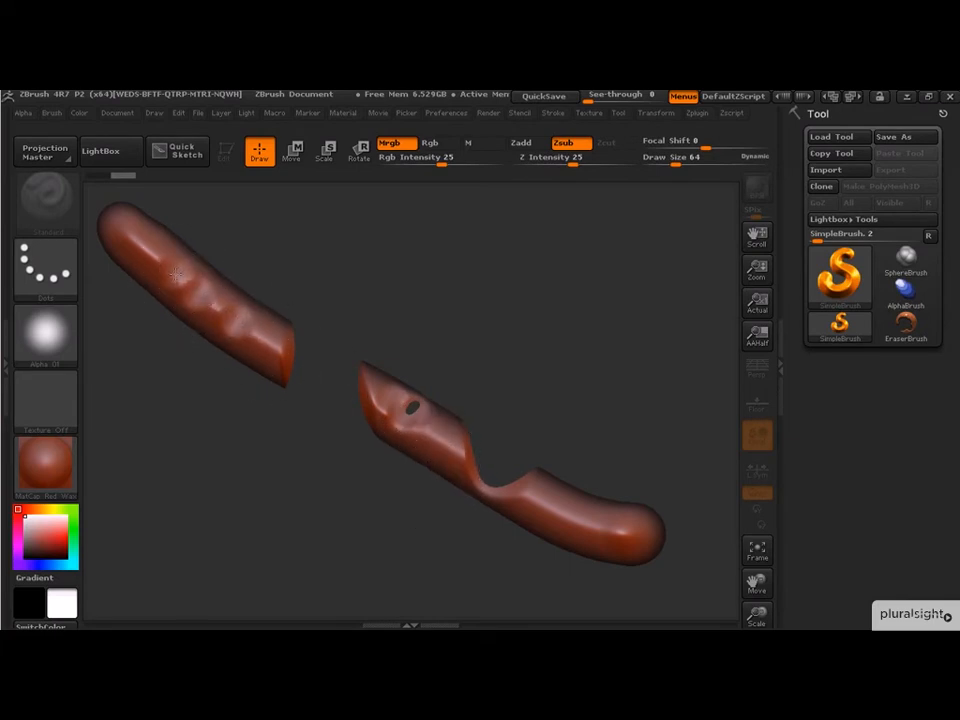
- Switch back to Zadd and add a row of bumps along the upper tube piece
{"action": "left_click", "coordinate": [531, 143]}
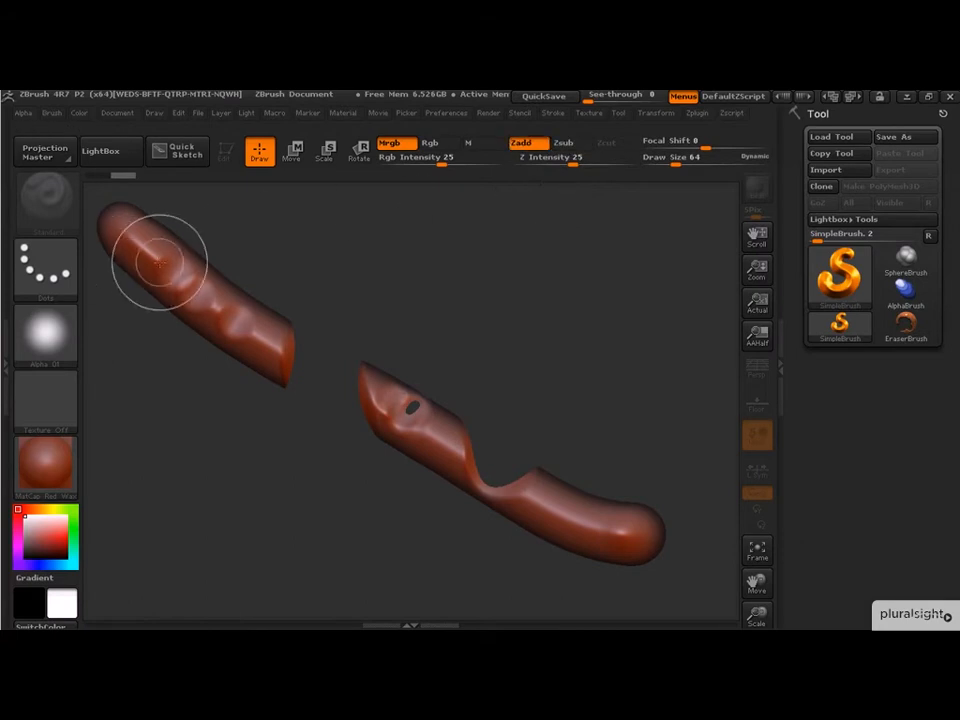
{"action": "left_click", "coordinate": [191, 285]}
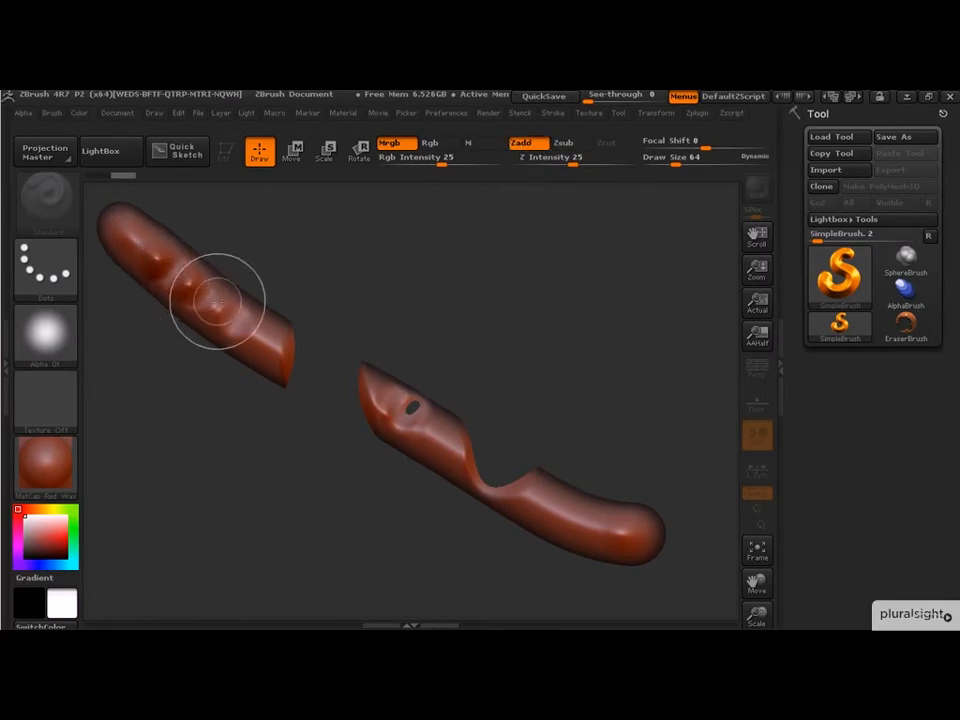
{"action": "left_click", "coordinate": [219, 308]}
{"action": "left_click", "coordinate": [250, 335]}
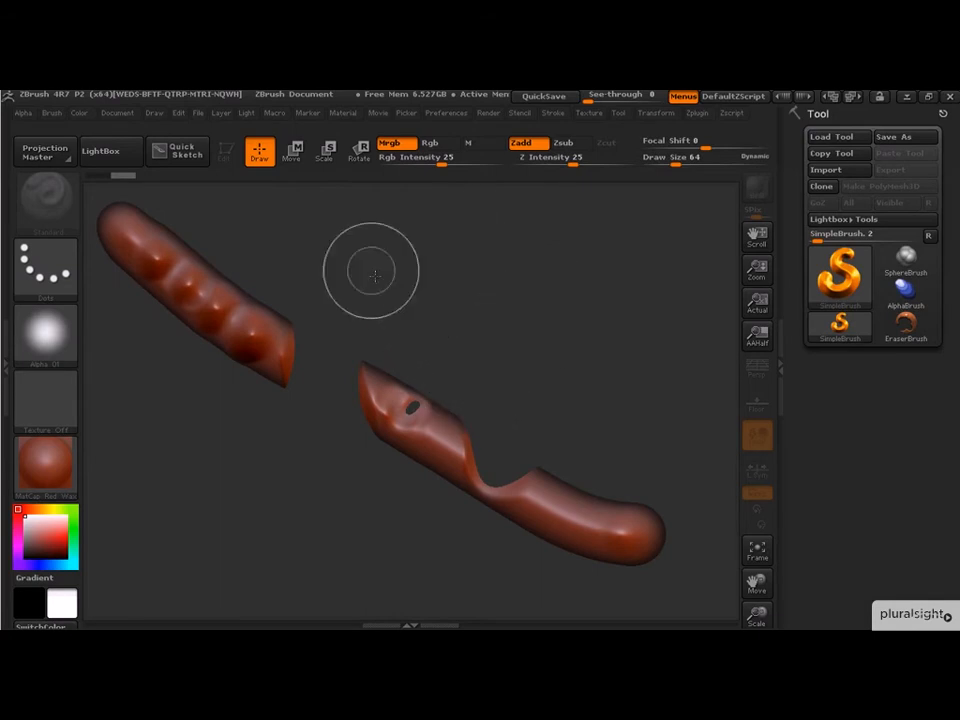
- Switch to Move mode on the upper tube piece, then clear the canvas
{"action": "left_click", "coordinate": [291, 150]}
{"action": "mouse_move", "coordinate": [287, 281]}
{"action": "left_mouse_down"}
{"action": "mouse_move", "coordinate": [477, 364]}
{"action": "mouse_move", "coordinate": [589, 442]}
{"action": "mouse_move", "coordinate": [330, 316]}
{"action": "mouse_move", "coordinate": [253, 259]}
{"action": "mouse_move", "coordinate": [288, 285]}
{"action": "left_mouse_up"}
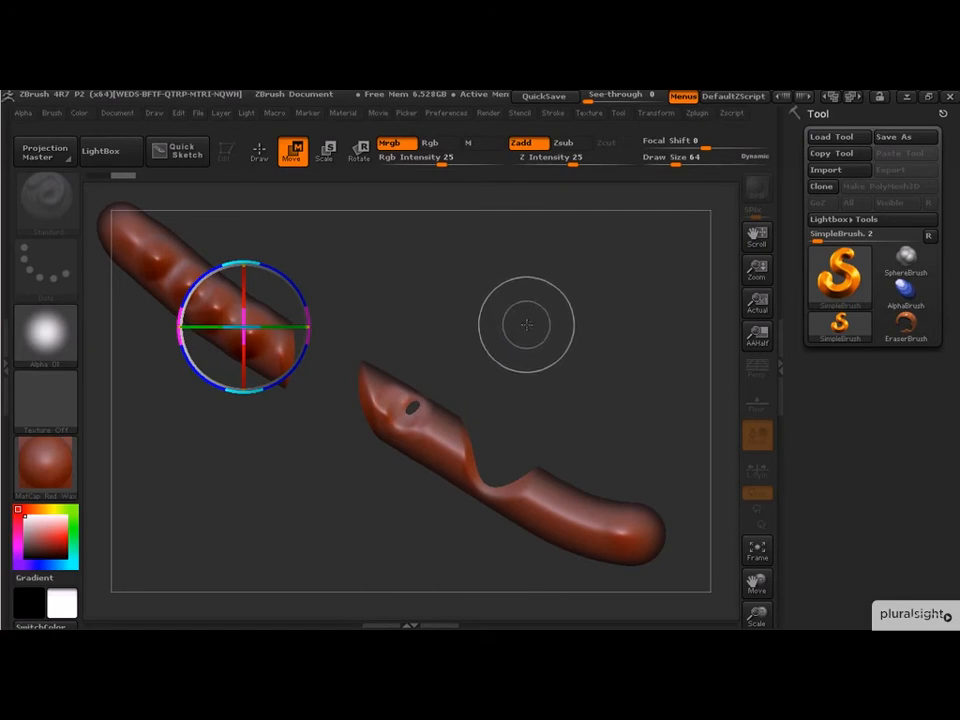
{"action": "key", "text": "ctrl+n"}
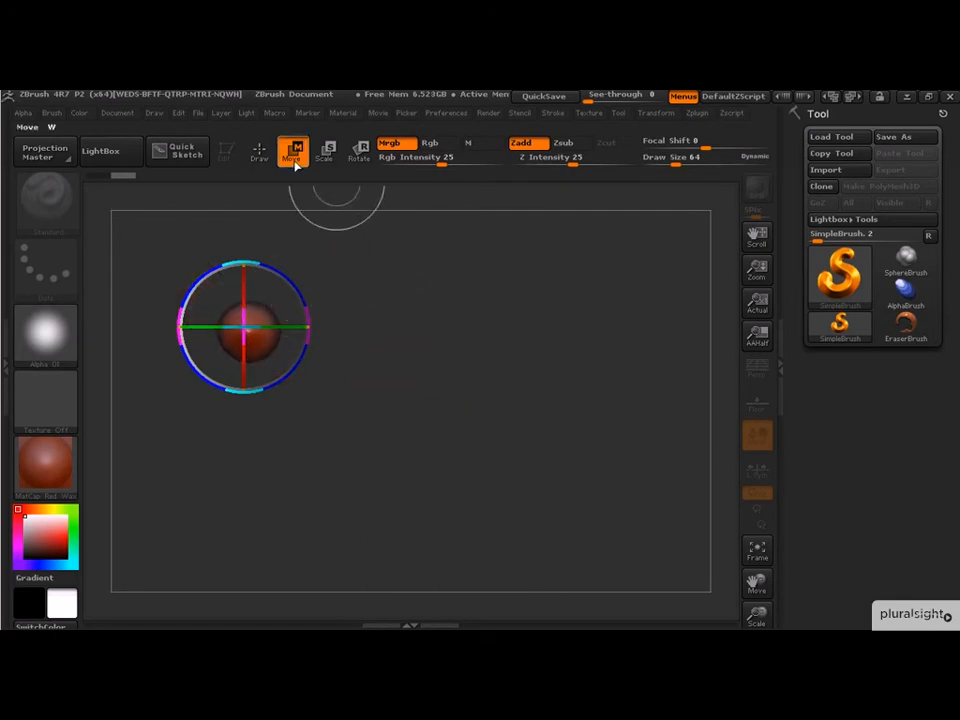
- Return to Draw mode on a cleared canvas and paint a wavy tube stroke from upper left to lower right
{"action": "key", "text": "q"}
{"action": "key", "text": "ctrl+n"}
{"action": "mouse_move", "coordinate": [145, 232]}
{"action": "left_mouse_down"}
{"action": "mouse_move", "coordinate": [190, 292]}
{"action": "mouse_move", "coordinate": [460, 380]}
{"action": "mouse_move", "coordinate": [515, 495]}
{"action": "left_mouse_up"}
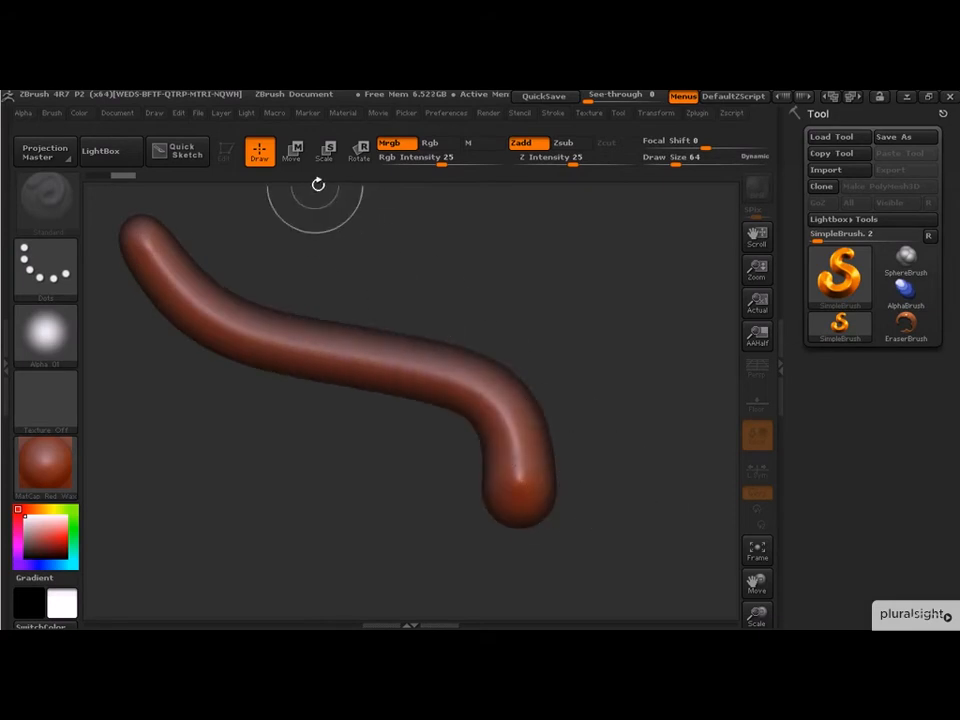
- Rotate the wavy tube slightly around a gizmo placed at its upper end, then return to Draw mode
{"action": "key", "text": "w"}
{"action": "left_click_drag", "start_coordinate": [203, 217], "coordinate": [259, 240]}
{"action": "key", "text": "r"}
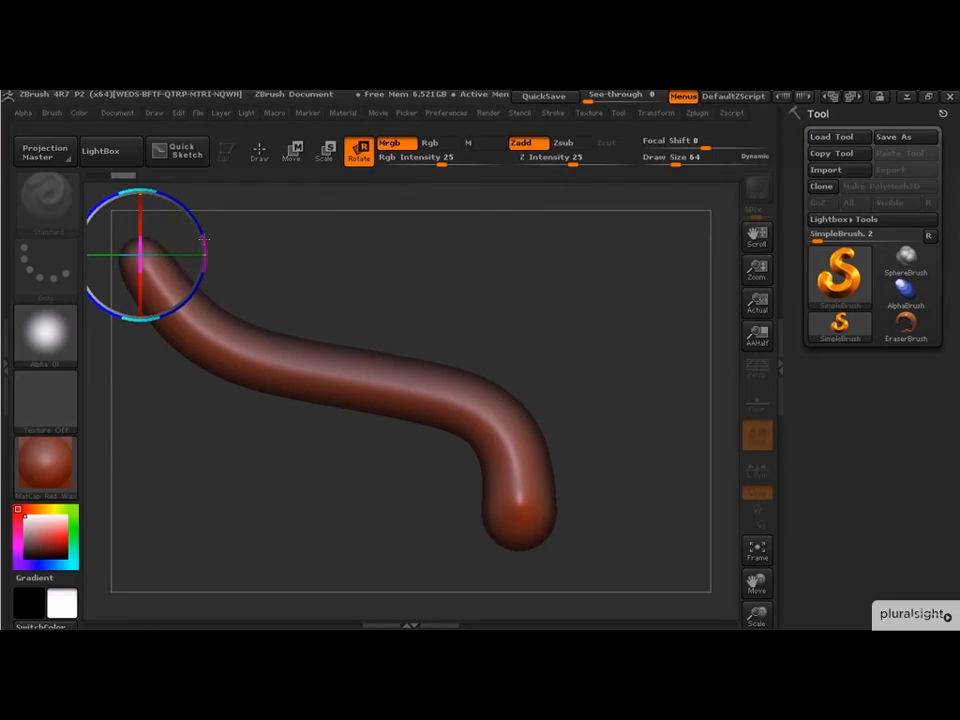
{"action": "mouse_move", "coordinate": [197, 221]}
{"action": "left_mouse_down"}
{"action": "mouse_move", "coordinate": [205, 246]}
{"action": "mouse_move", "coordinate": [192, 213]}
{"action": "left_mouse_up"}
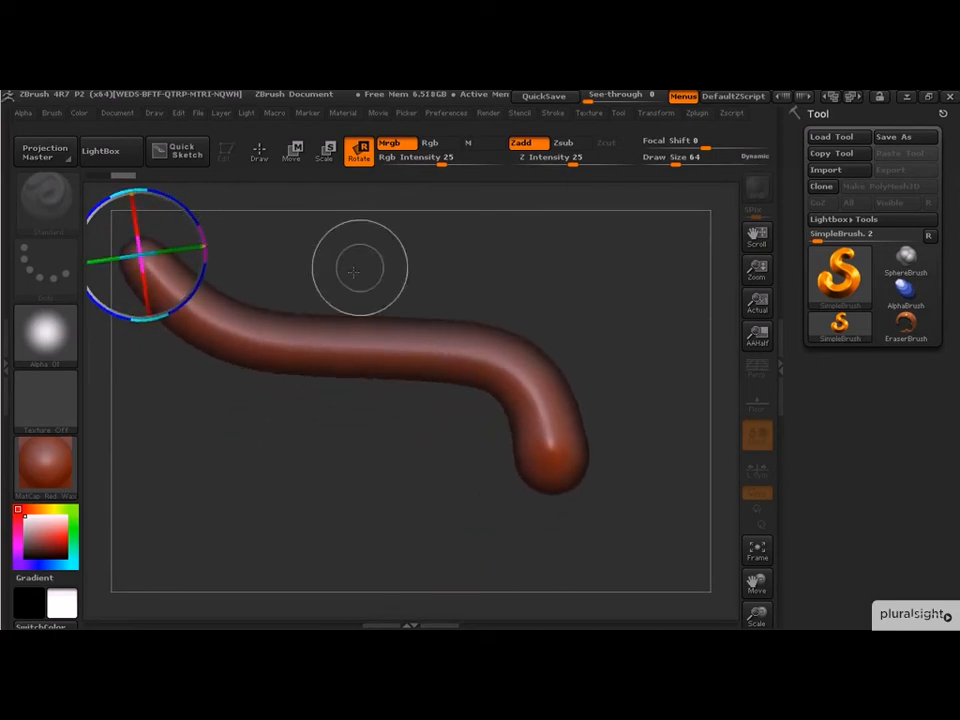
{"action": "left_click", "coordinate": [266, 155]}
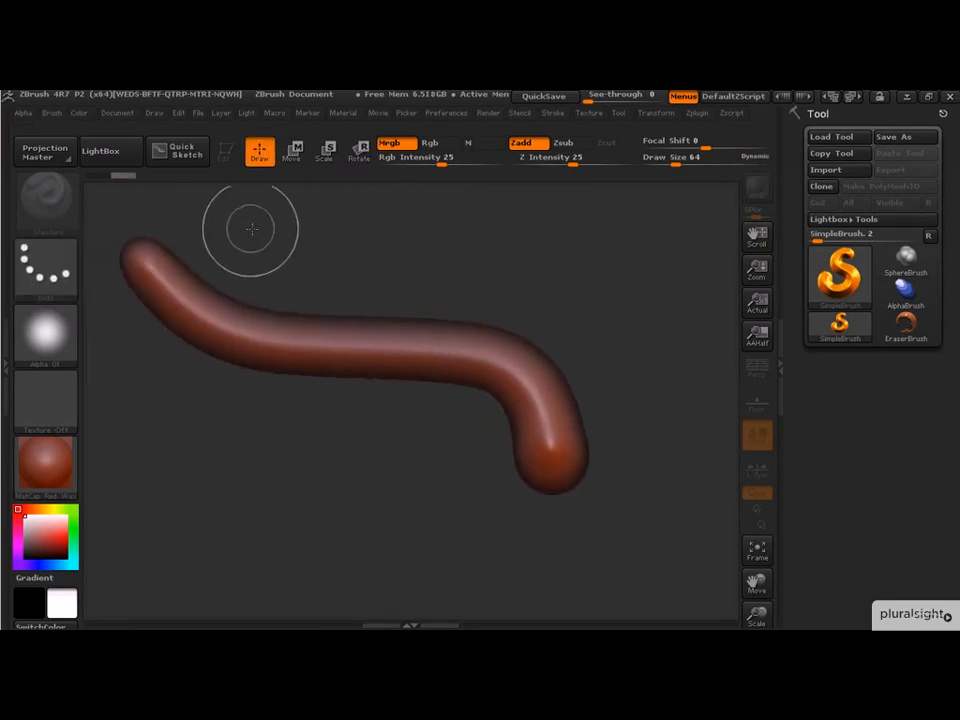
- Paint three more downward-curving branch strokes crossing the wavy tube
{"action": "mouse_move", "coordinate": [224, 225]}
{"action": "left_mouse_down"}
{"action": "mouse_move", "coordinate": [261, 285]}
{"action": "mouse_move", "coordinate": [222, 443]}
{"action": "left_mouse_up"}
{"action": "left_click_drag", "start_coordinate": [338, 233], "coordinate": [370, 470]}
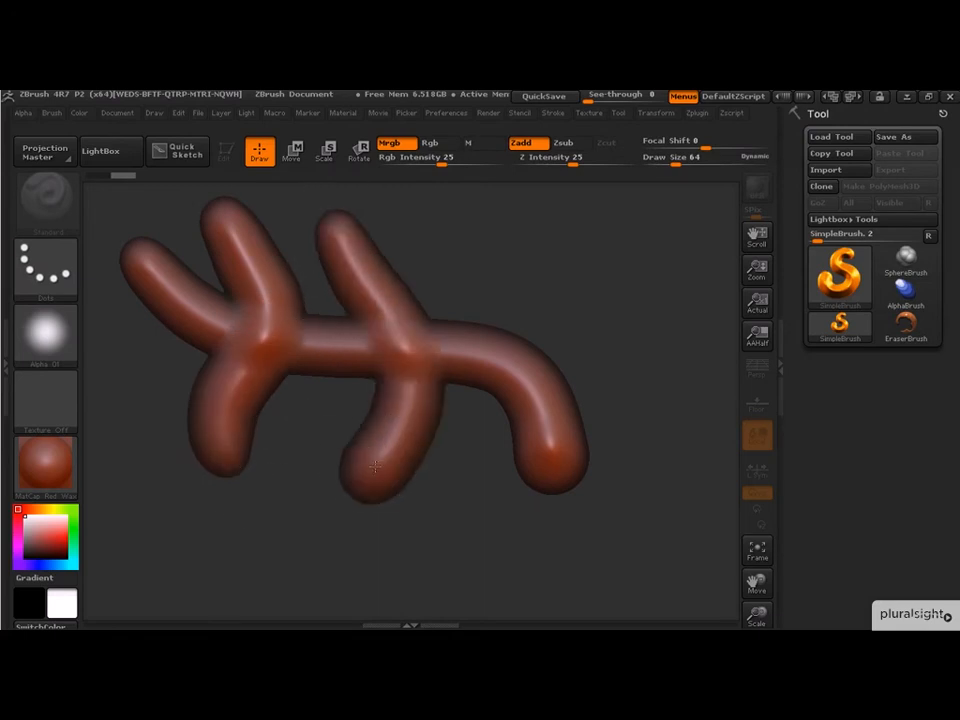
{"action": "left_click", "coordinate": [403, 145]}
{"action": "mouse_move", "coordinate": [574, 238]}
{"action": "left_mouse_down"}
{"action": "mouse_move", "coordinate": [440, 505]}
{"action": "mouse_move", "coordinate": [452, 565]}
{"action": "left_mouse_up"}
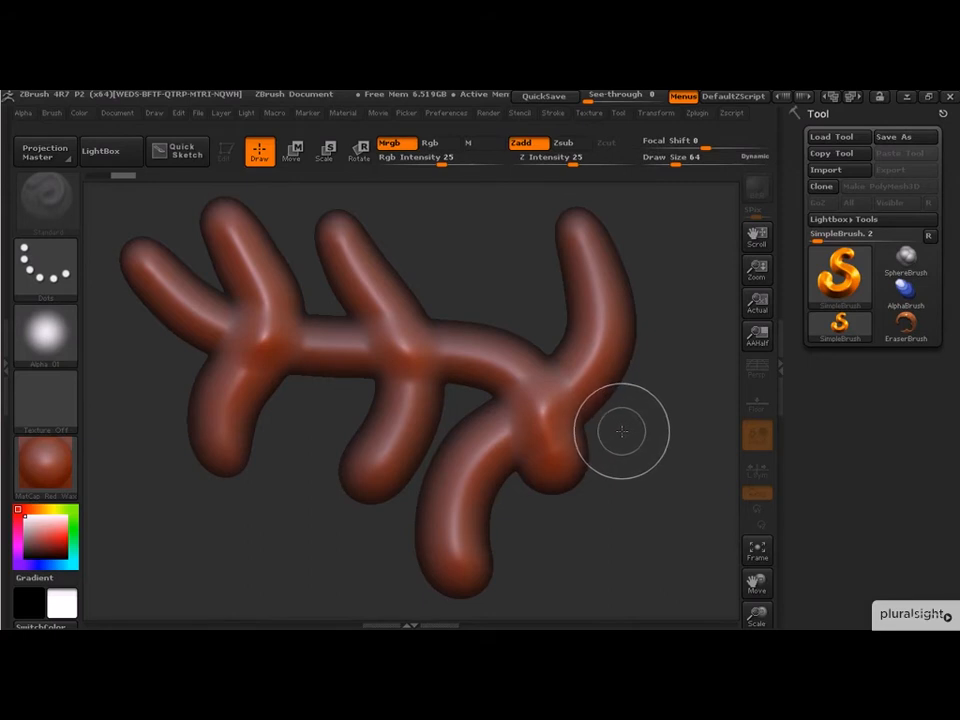
- Set the material to Chrome and the paint color to green
{"action": "left_click", "coordinate": [73, 479]}
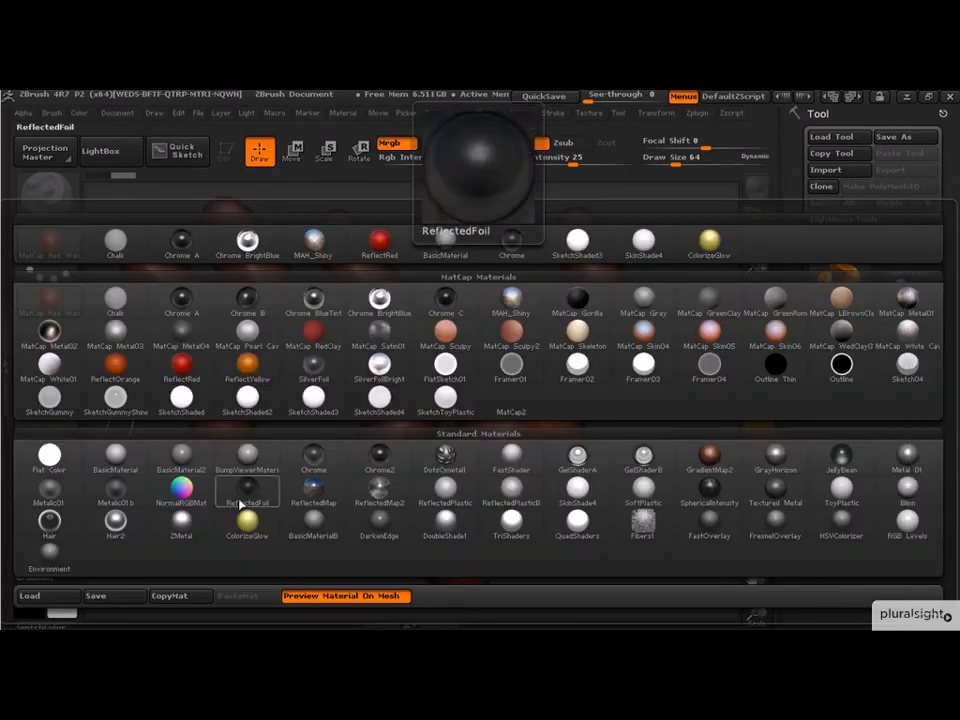
{"action": "left_click", "coordinate": [318, 460]}
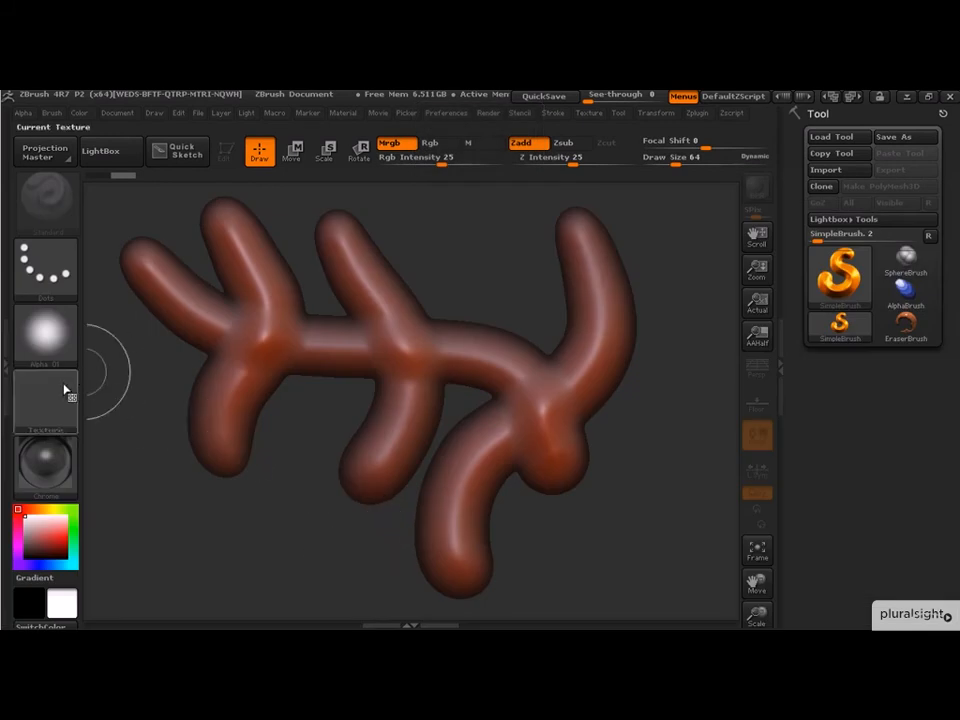
{"action": "left_click", "coordinate": [73, 530]}
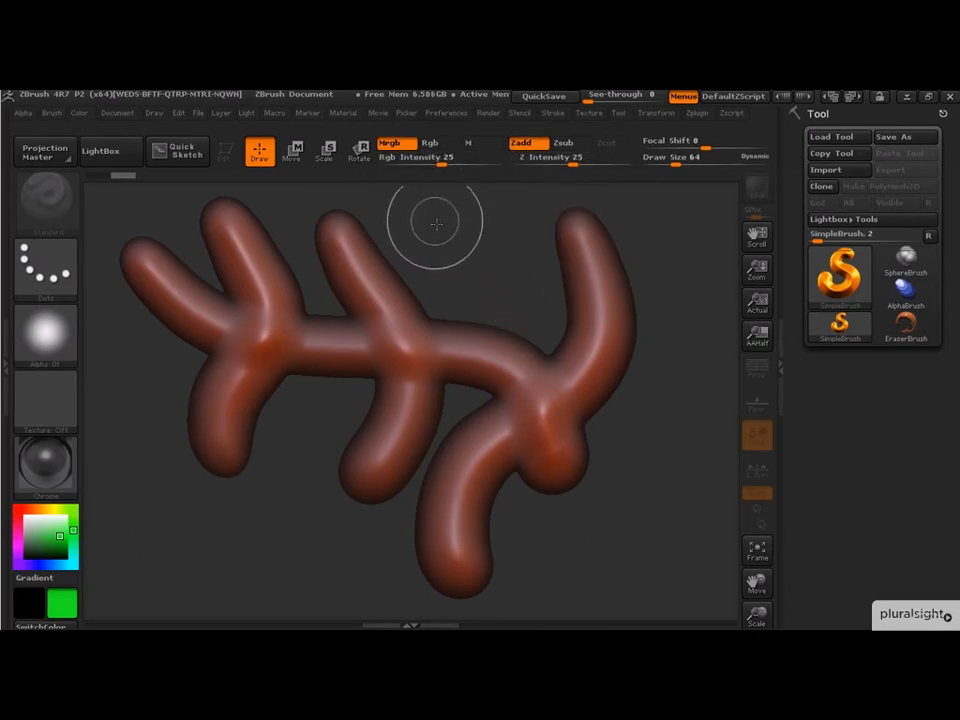
- Paint three green chrome tube strokes over and around the shape
{"action": "left_click_drag", "start_coordinate": [454, 240], "coordinate": [495, 255]}
{"action": "mouse_move", "coordinate": [520, 212]}
{"action": "left_mouse_down"}
{"action": "mouse_move", "coordinate": [580, 290]}
{"action": "mouse_move", "coordinate": [629, 424]}
{"action": "mouse_move", "coordinate": [578, 568]}
{"action": "mouse_move", "coordinate": [540, 555]}
{"action": "left_mouse_up"}
{"action": "mouse_move", "coordinate": [340, 550]}
{"action": "left_mouse_down"}
{"action": "mouse_move", "coordinate": [452, 515]}
{"action": "mouse_move", "coordinate": [272, 493]}
{"action": "mouse_move", "coordinate": [150, 435]}
{"action": "left_mouse_up"}
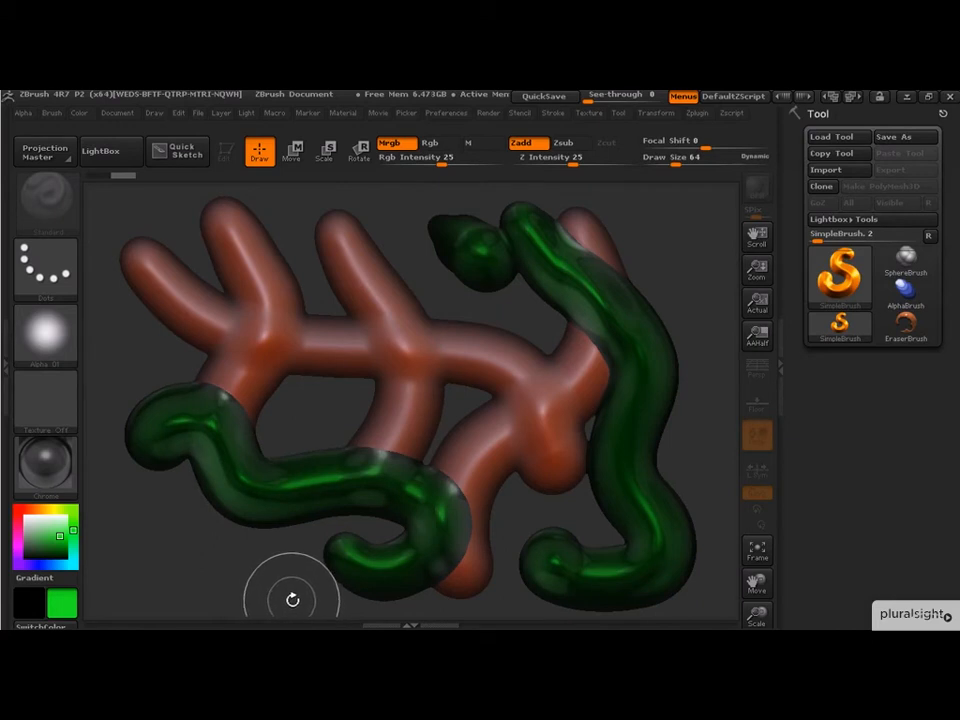
- Turn off Zadd and paint green chrome color onto an existing branch without adding depth
{"action": "left_click", "coordinate": [521, 143]}
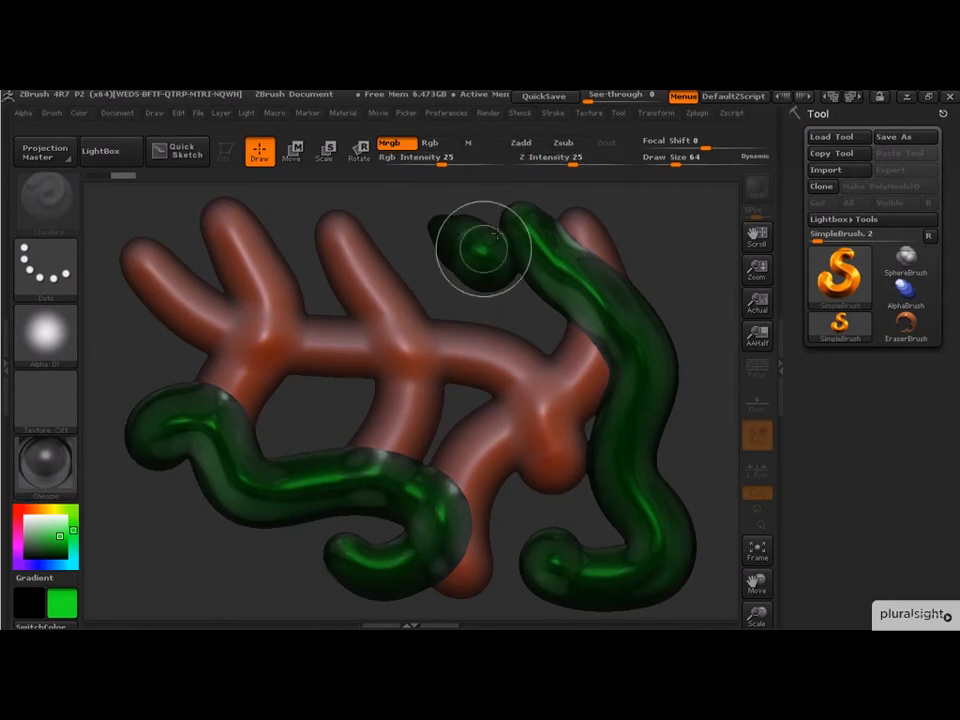
{"action": "mouse_move", "coordinate": [428, 300]}
{"action": "left_mouse_down"}
{"action": "mouse_move", "coordinate": [405, 325]}
{"action": "mouse_move", "coordinate": [379, 294]}
{"action": "left_mouse_up"}
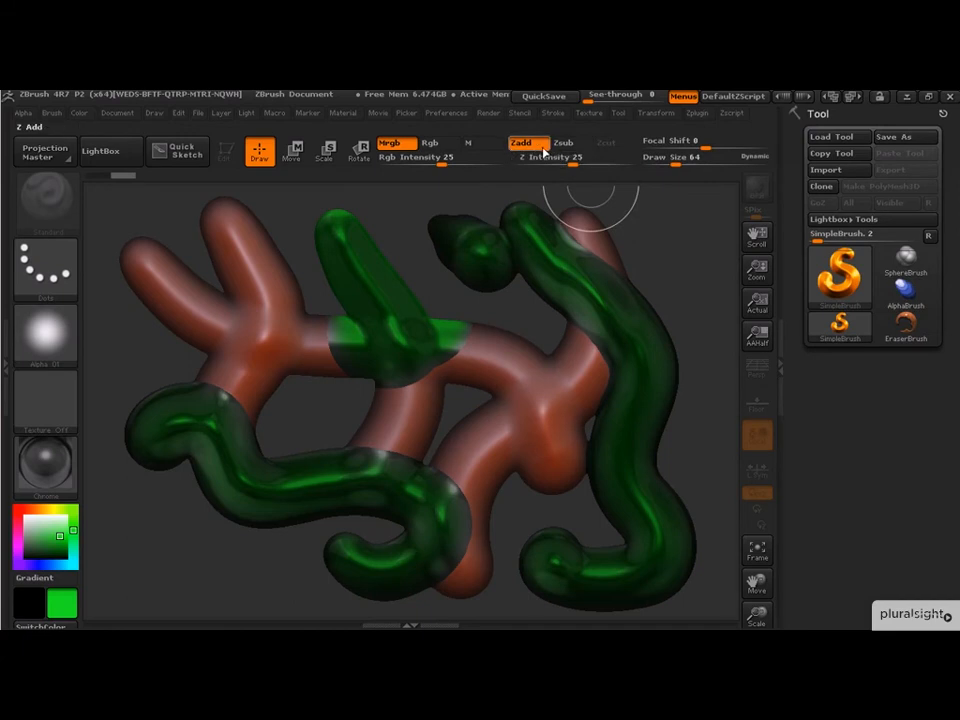
- Re-enable Mrgb with Zadd and paint a long diagonal green tube stroke across the shape
{"action": "left_click", "coordinate": [484, 145]}
{"action": "left_click", "coordinate": [389, 143]}
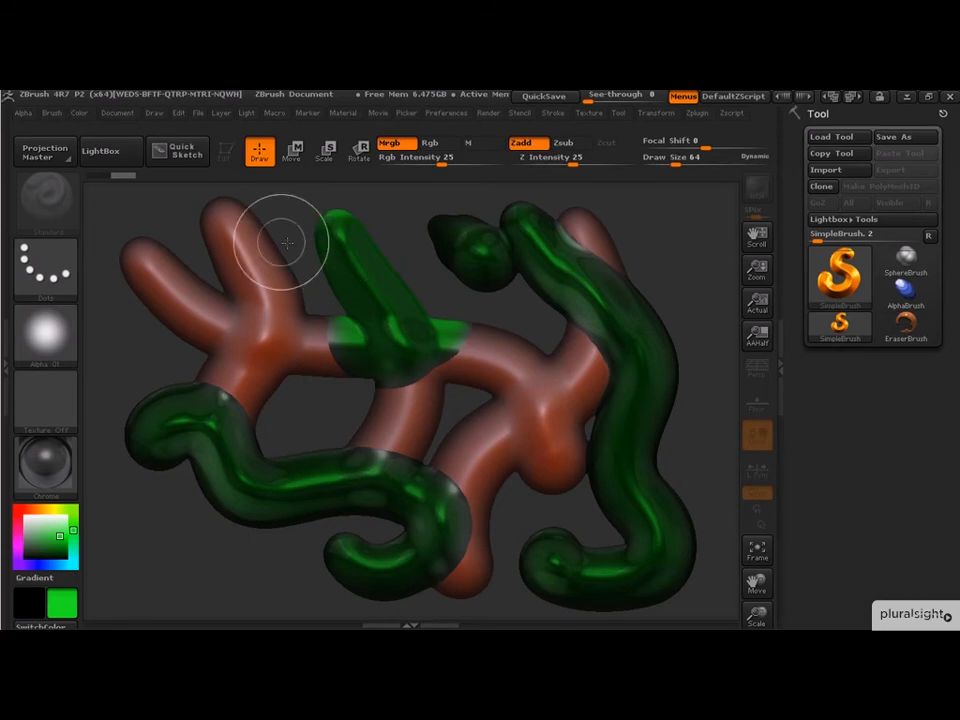
{"action": "mouse_move", "coordinate": [156, 199]}
{"action": "left_mouse_down"}
{"action": "mouse_move", "coordinate": [285, 313]}
{"action": "mouse_move", "coordinate": [649, 454]}
{"action": "mouse_move", "coordinate": [686, 514]}
{"action": "left_mouse_up"}
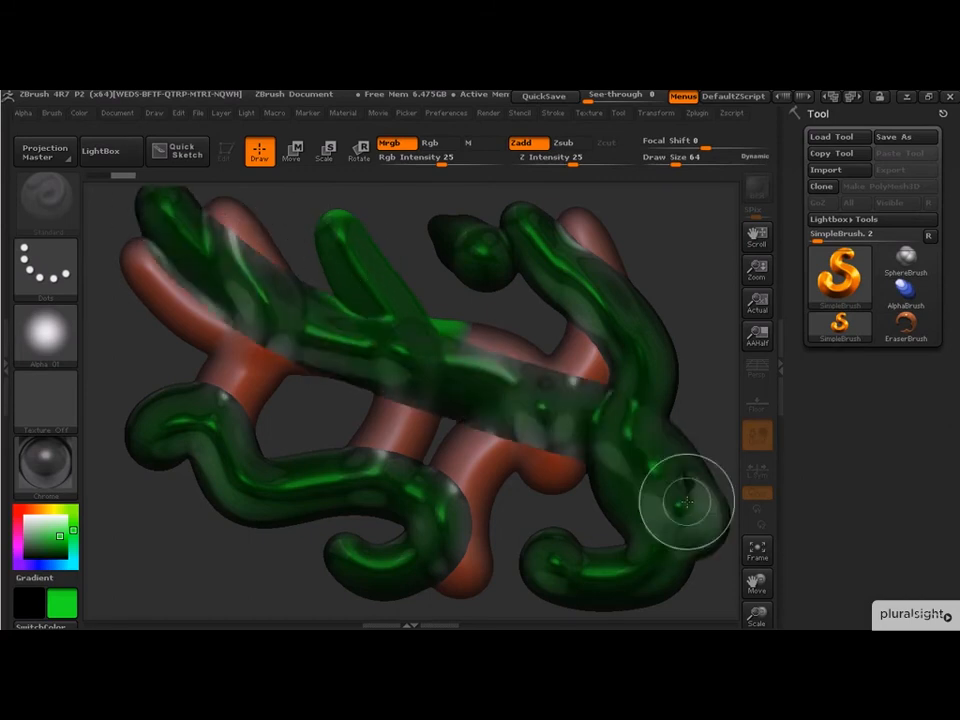
- Switch to Move mode and drag the diagonal green stroke downward
{"action": "left_click", "coordinate": [292, 150]}
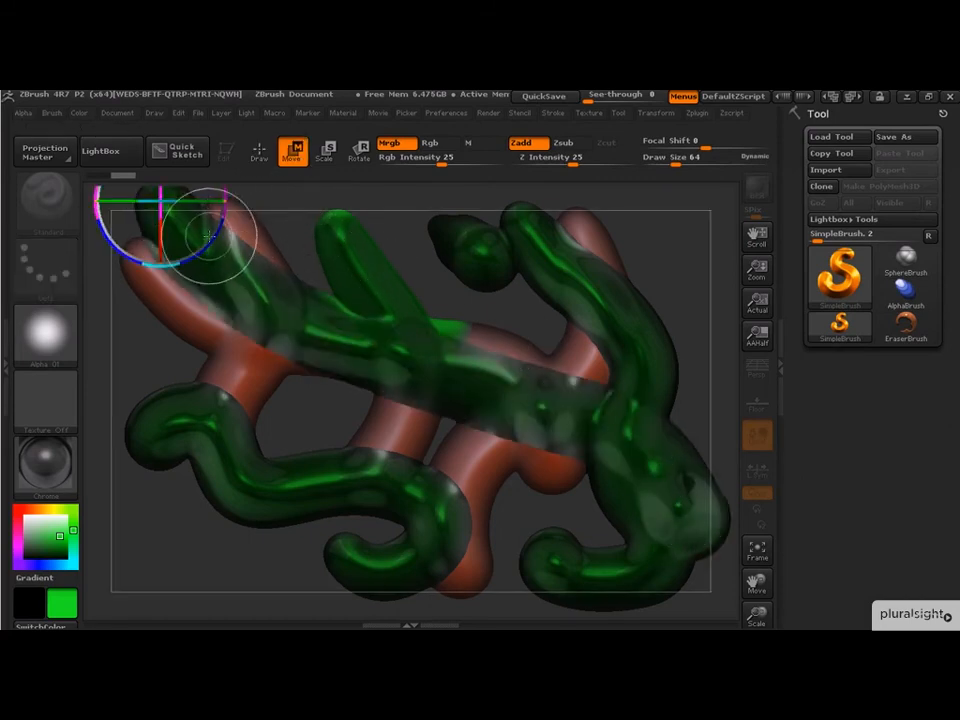
{"action": "mouse_move", "coordinate": [225, 211]}
{"action": "left_mouse_down"}
{"action": "mouse_move", "coordinate": [232, 272]}
{"action": "mouse_move", "coordinate": [237, 211]}
{"action": "left_mouse_up"}
{"action": "left_click_drag", "start_coordinate": [245, 206], "coordinate": [235, 325]}
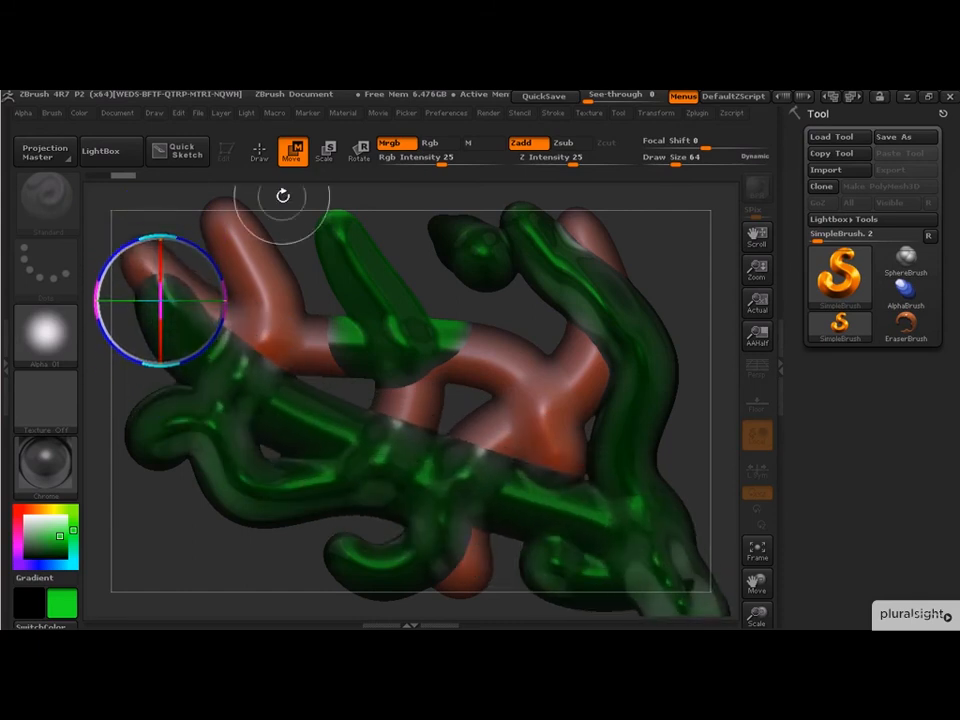
- Rotate the moved stroke with the Rotate gizmo and undo the last transformation
{"action": "left_click", "coordinate": [358, 150]}
{"action": "mouse_move", "coordinate": [223, 281]}
{"action": "left_mouse_down"}
{"action": "mouse_move", "coordinate": [272, 213]}
{"action": "mouse_move", "coordinate": [330, 253]}
{"action": "left_mouse_up"}
{"action": "key", "text": "ctrl+z"}
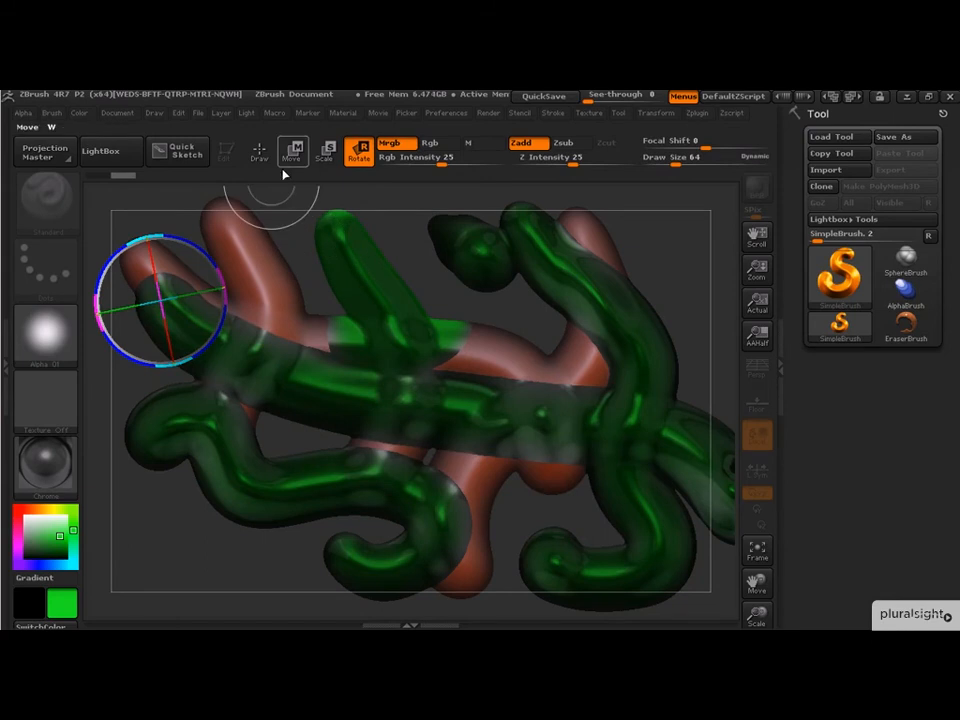
- Return to Draw mode and clear the canvas
{"action": "left_click", "coordinate": [258, 150]}
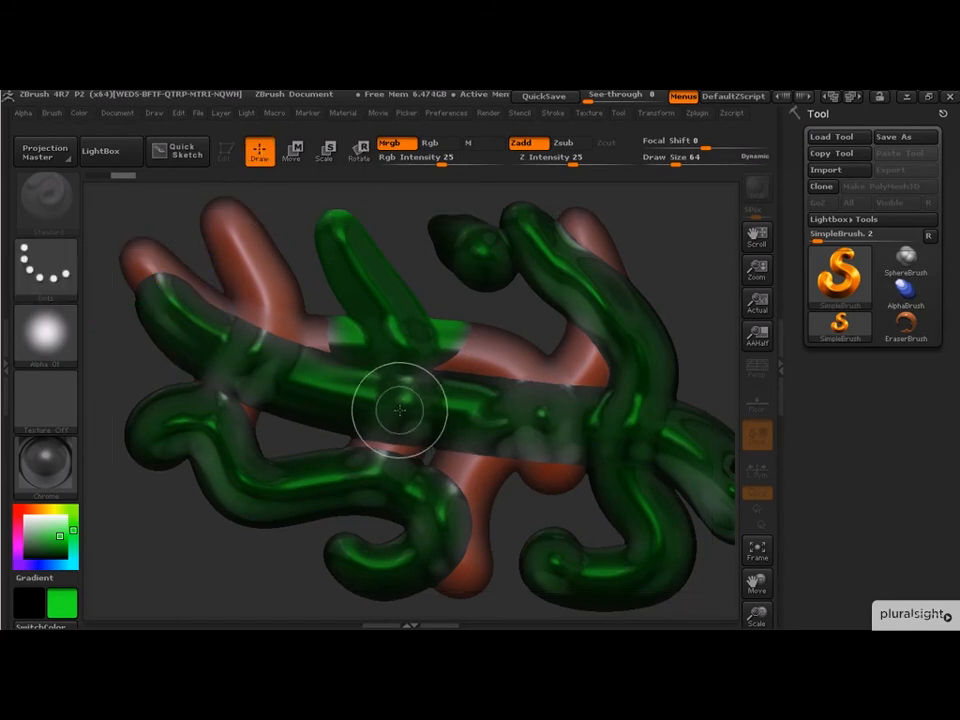
{"action": "key", "text": "ctrl+n"}
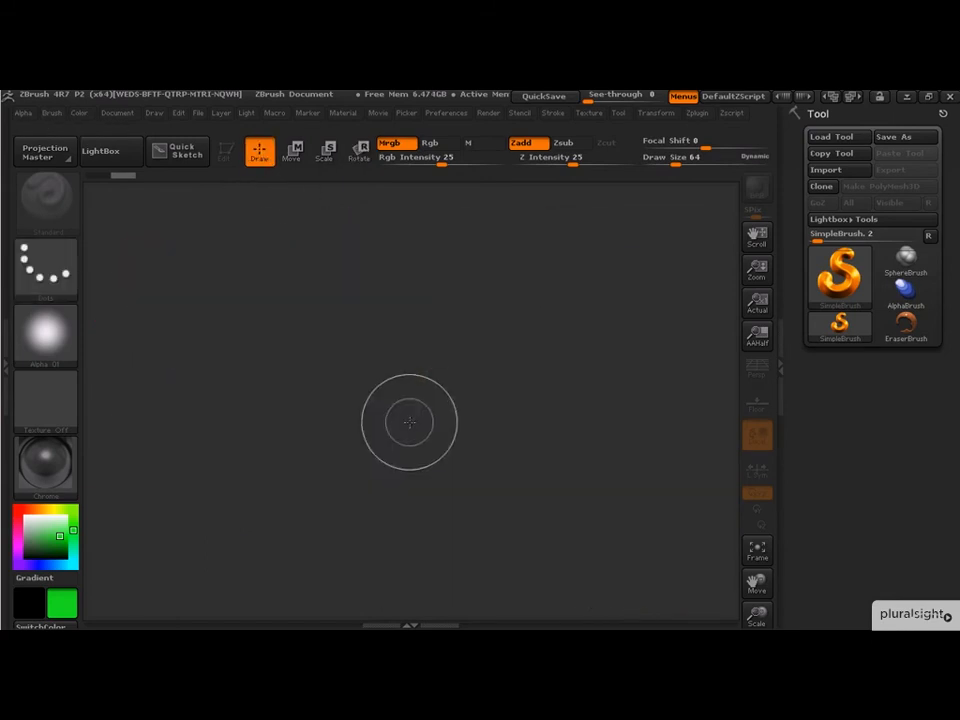
- Pick the Sphere3D tool, draw it on the canvas and switch into Edit mode
{"action": "left_click", "coordinate": [845, 275]}
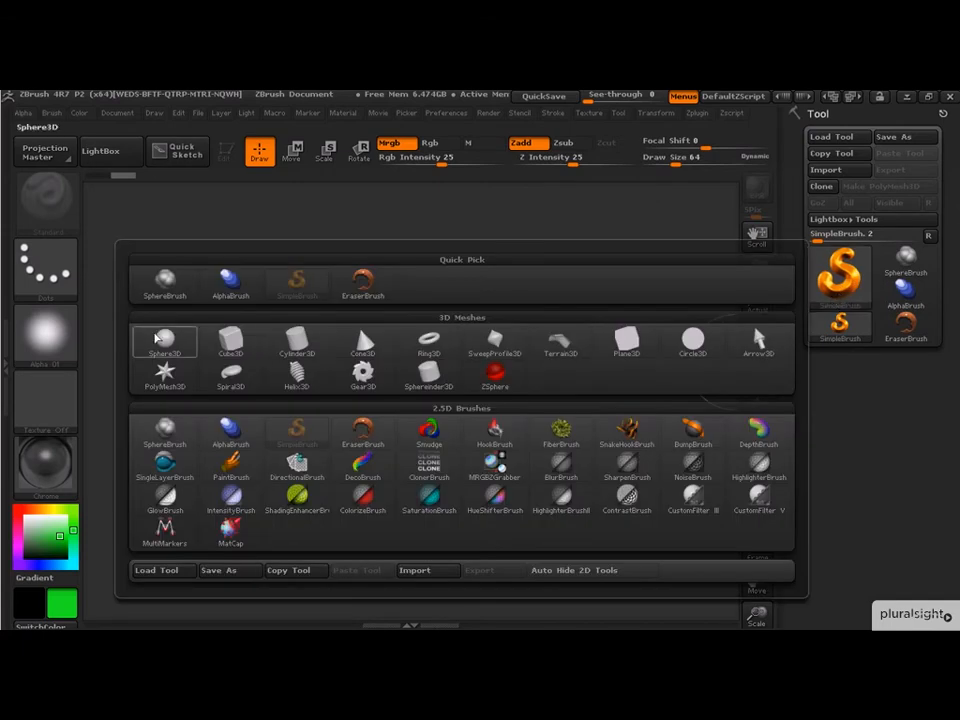
{"action": "left_click", "coordinate": [172, 346]}
{"action": "left_click_drag", "start_coordinate": [362, 362], "coordinate": [504, 503]}
{"action": "key", "text": "t"}
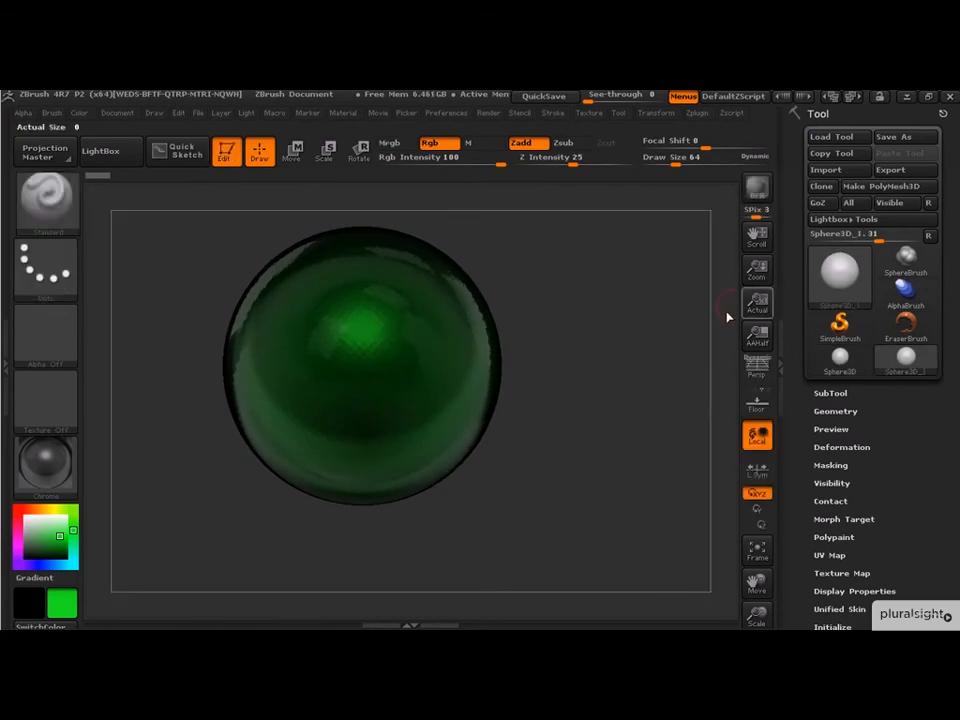
- Convert the sphere to a PolyMesh3D and subdivide it twice
{"action": "left_click", "coordinate": [867, 186]}
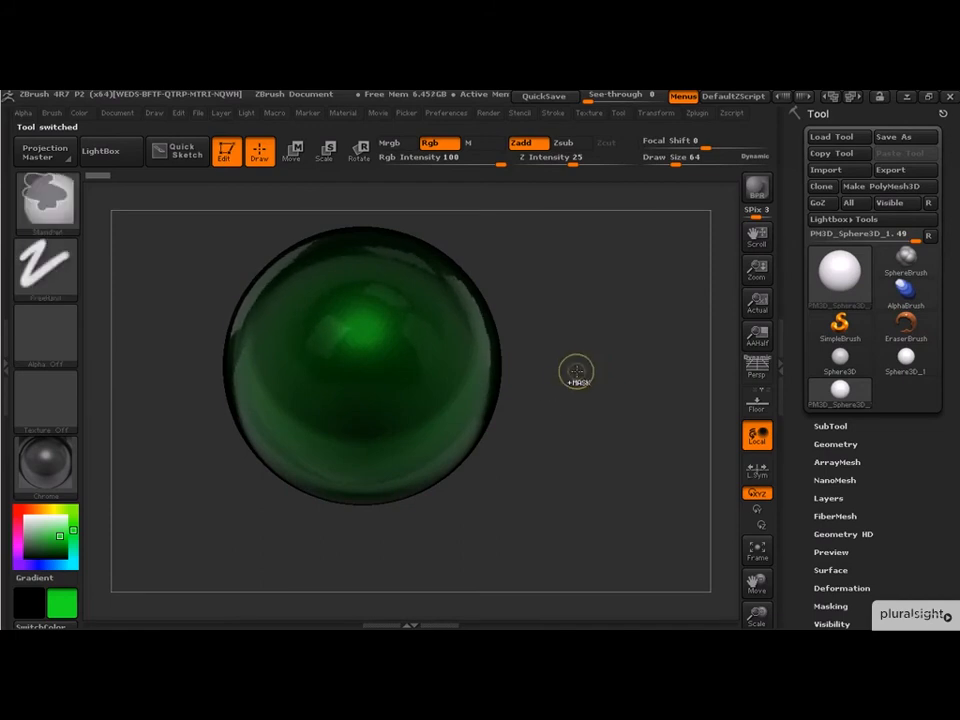
{"action": "key", "text": "ctrl+d"}
{"action": "key", "text": "ctrl+d"}
{"action": "left_click_drag", "start_coordinate": [590, 340], "coordinate": [643, 385], "text": "alt"}
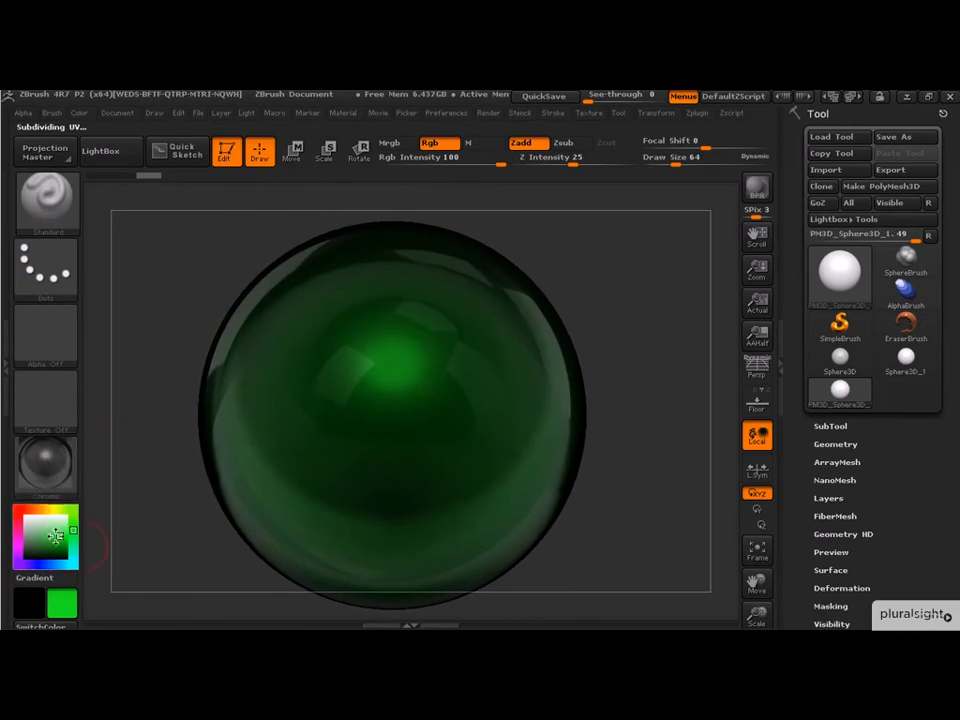
- Pick an orange color, enable Mrgb, and fill the whole sphere with that color and material
{"action": "left_click", "coordinate": [29, 510]}
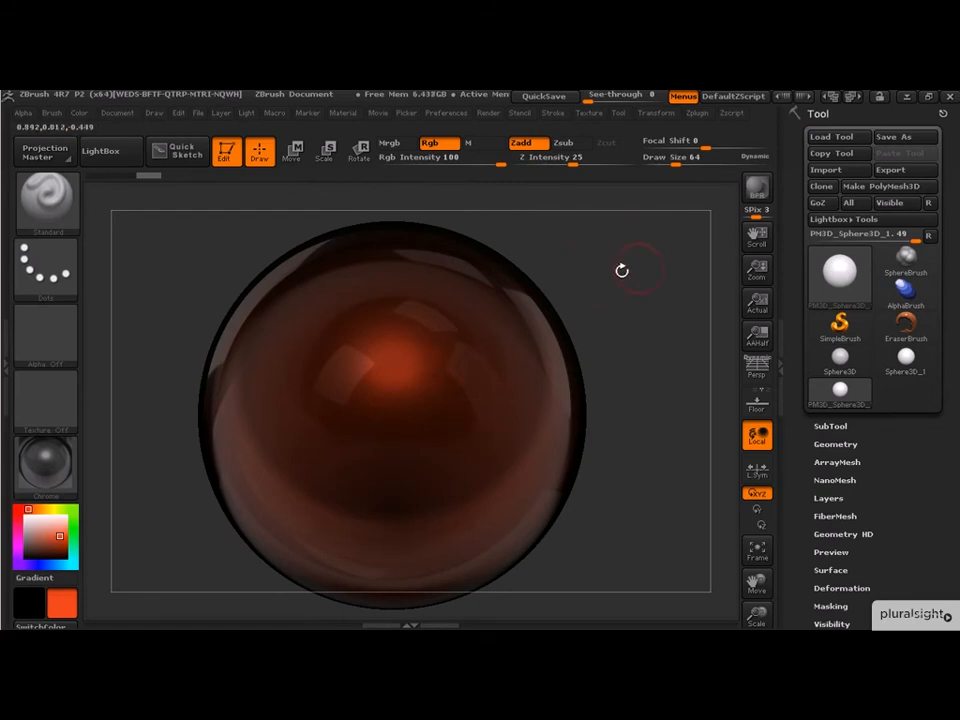
{"action": "left_click", "coordinate": [80, 112]}
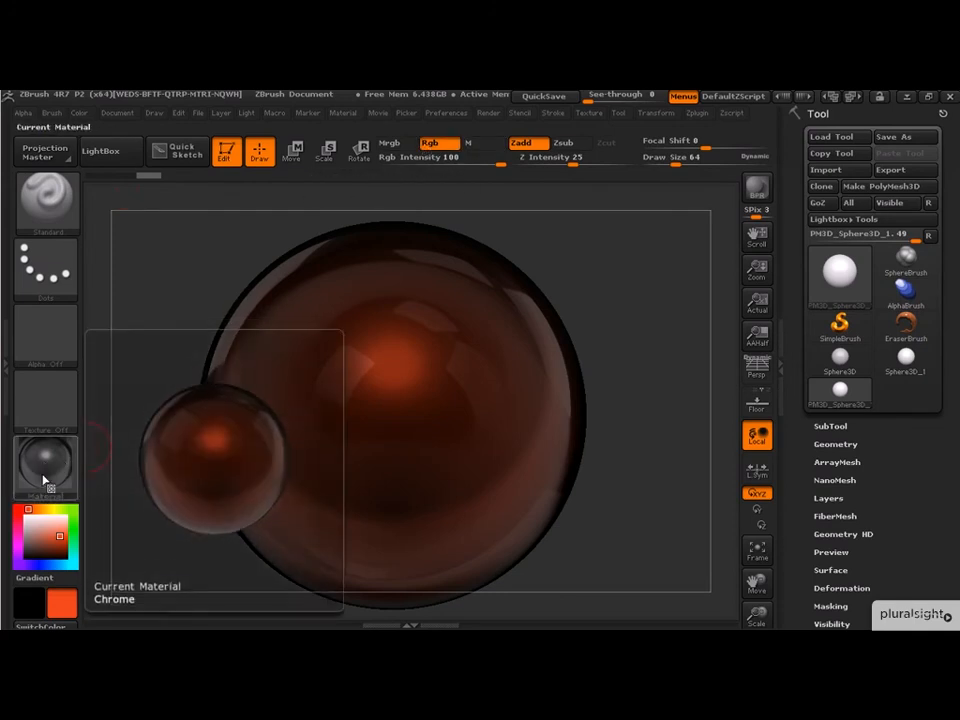
{"action": "left_click", "coordinate": [389, 143]}
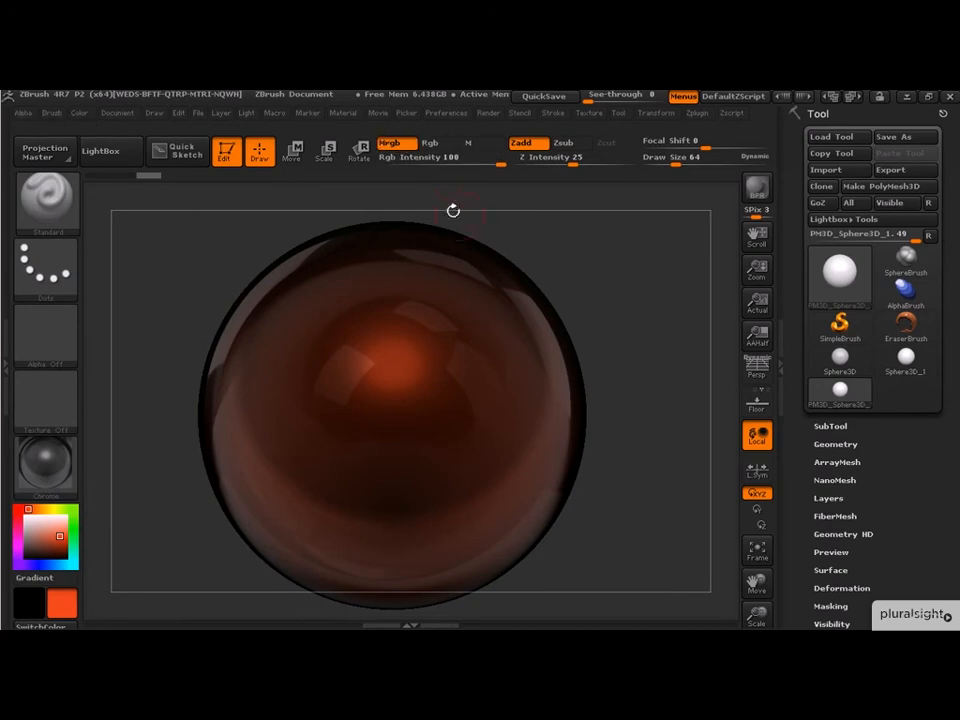
{"action": "left_click", "coordinate": [80, 113]}
{"action": "left_click", "coordinate": [126, 412]}
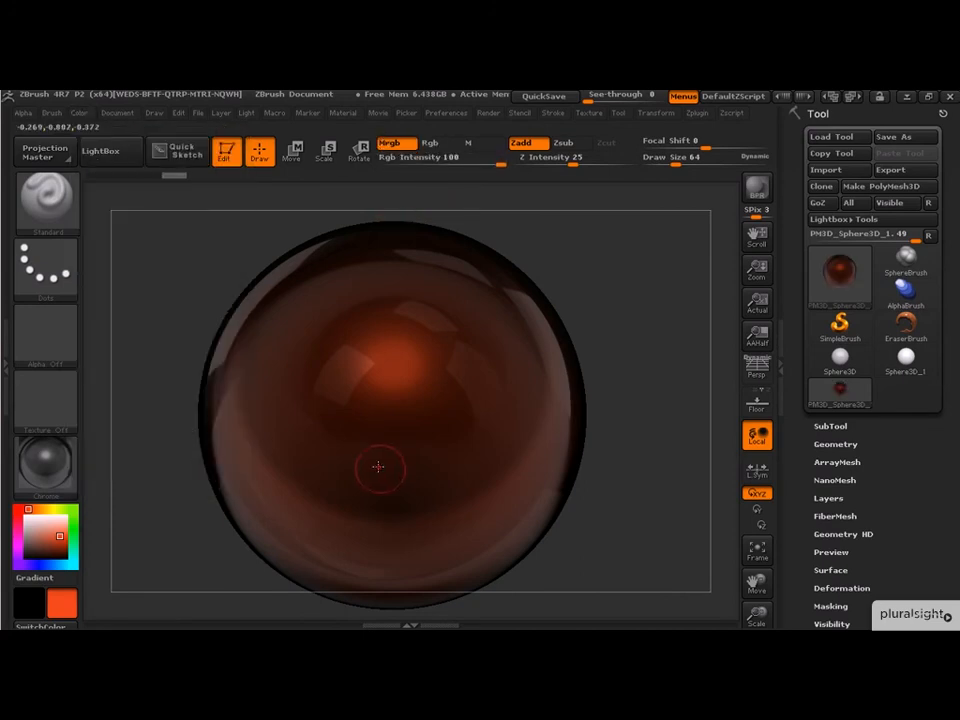
- Set the current material to BasicMaterial and pick a bright green paint color
{"action": "left_click", "coordinate": [48, 481]}
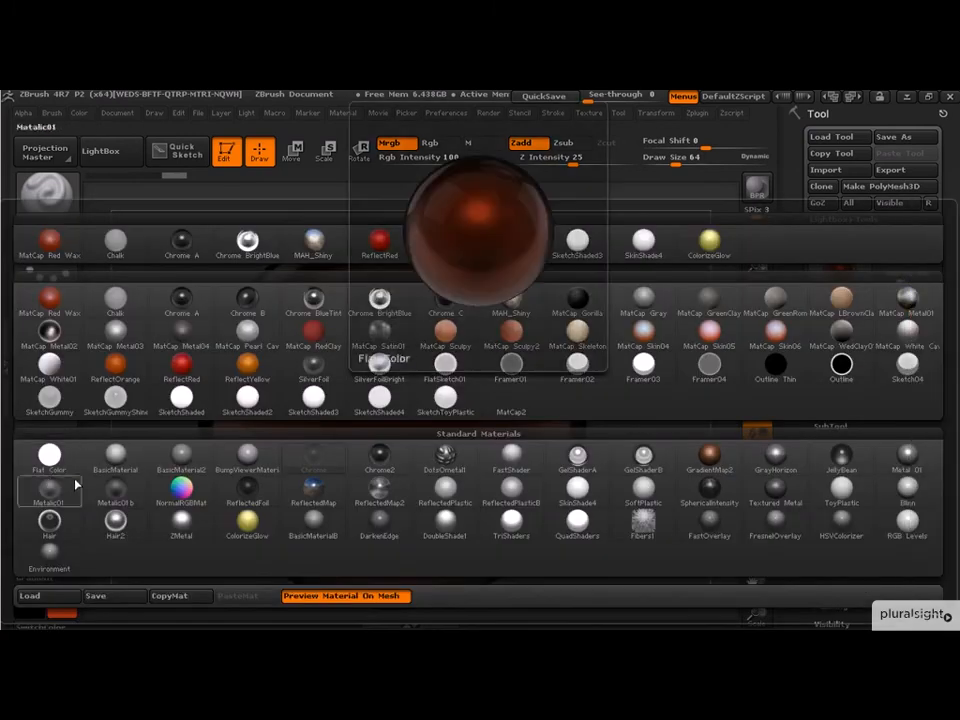
{"action": "left_click", "coordinate": [116, 455]}
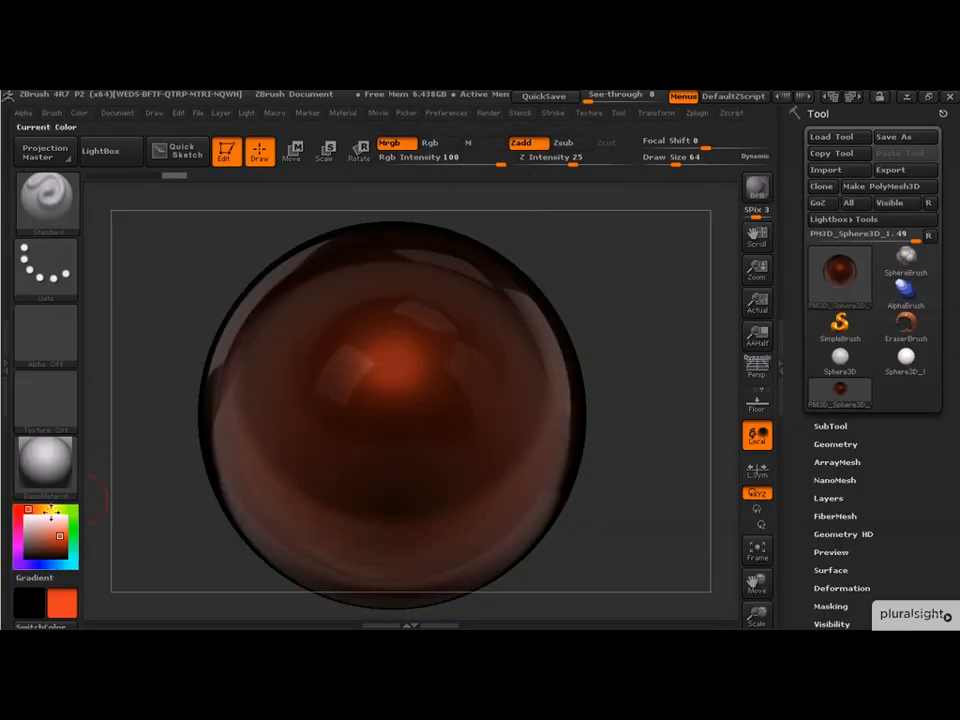
{"action": "left_click", "coordinate": [72, 511]}
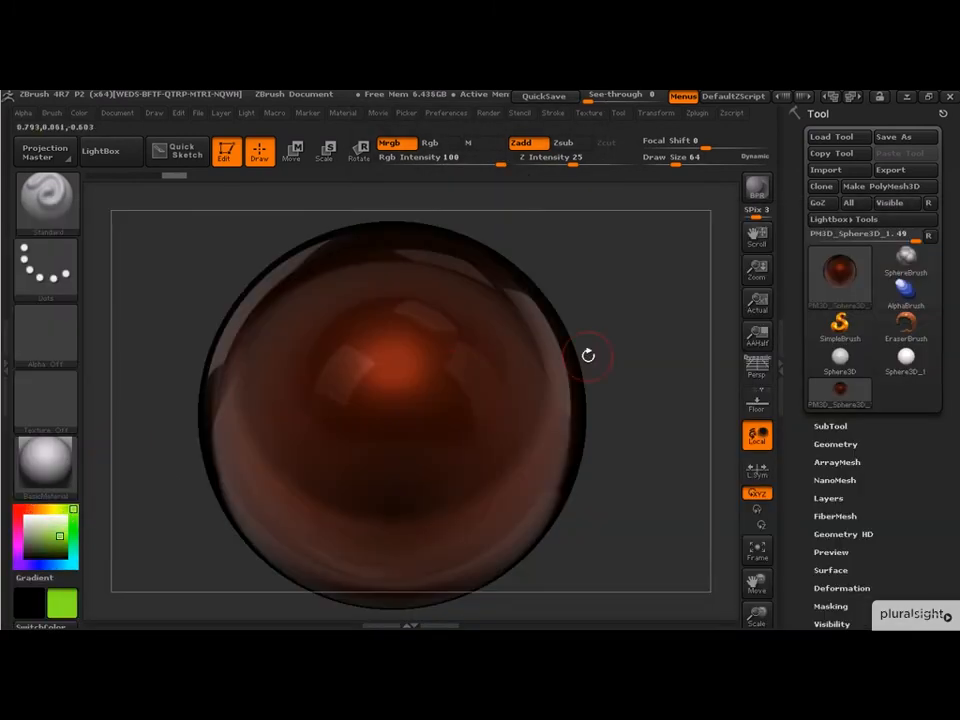
{"action": "left_click_drag", "start_coordinate": [634, 340], "coordinate": [583, 264], "text": "alt"}
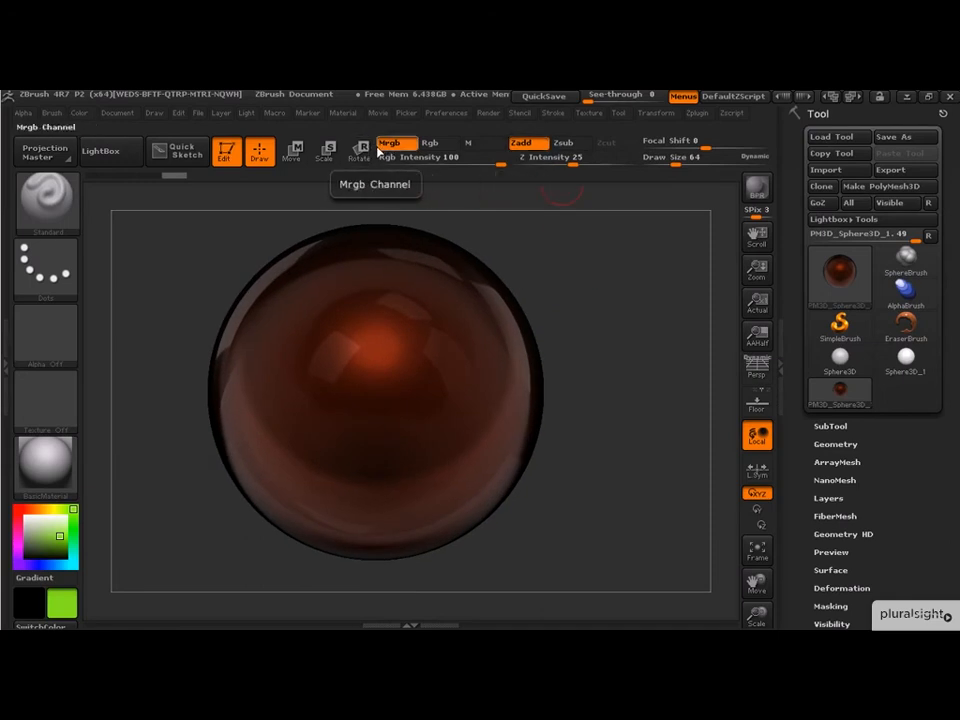
{"action": "left_click", "coordinate": [407, 146]}
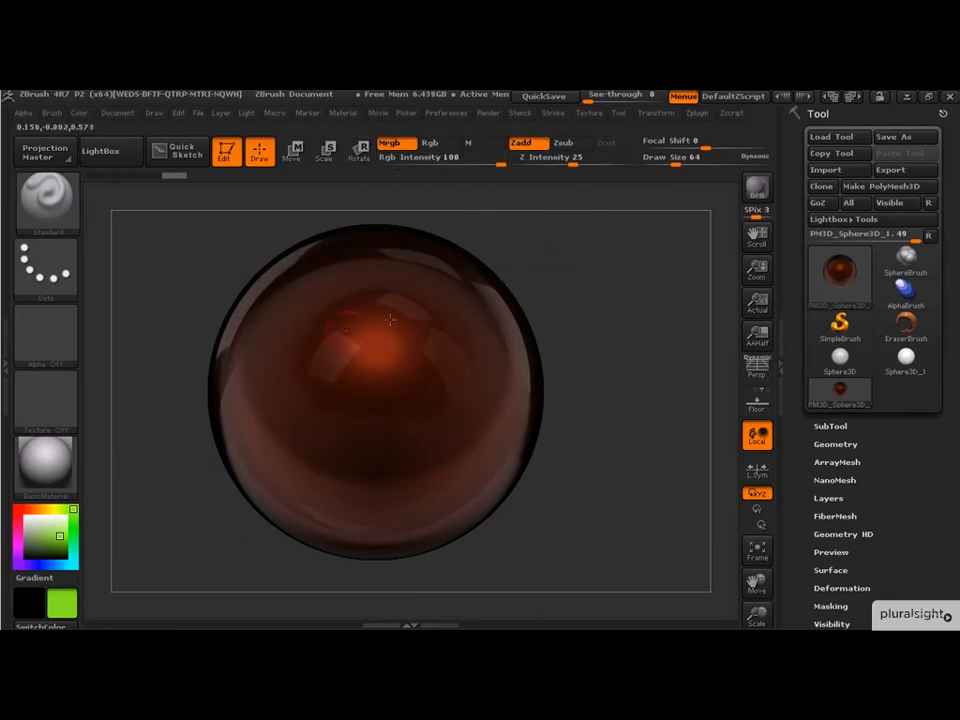
{"action": "left_click", "coordinate": [46, 462]}
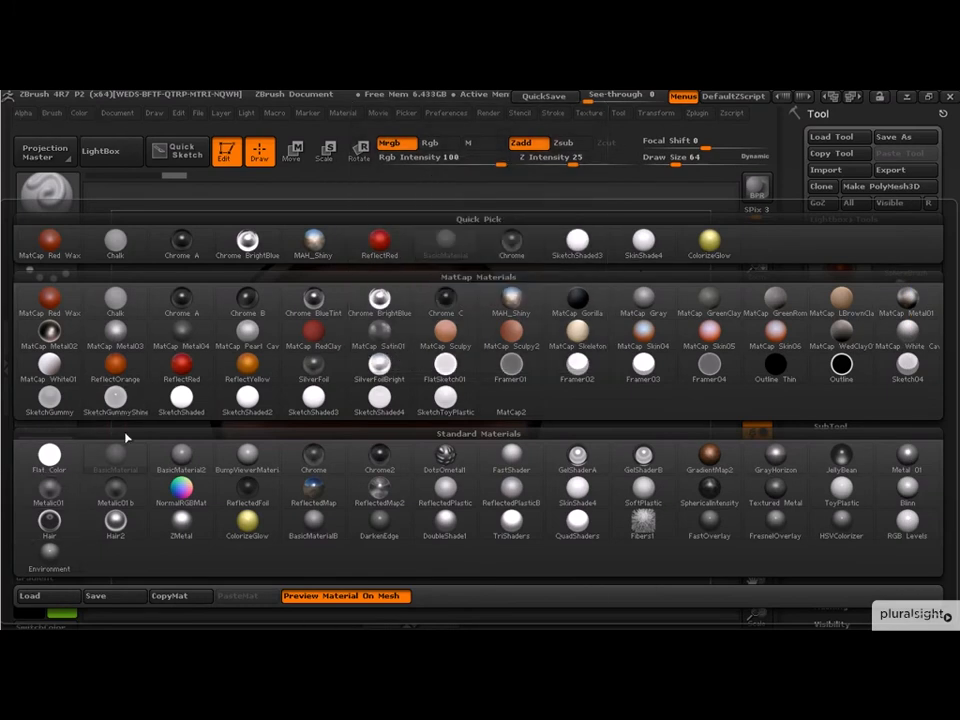
{"action": "left_click", "coordinate": [183, 462]}
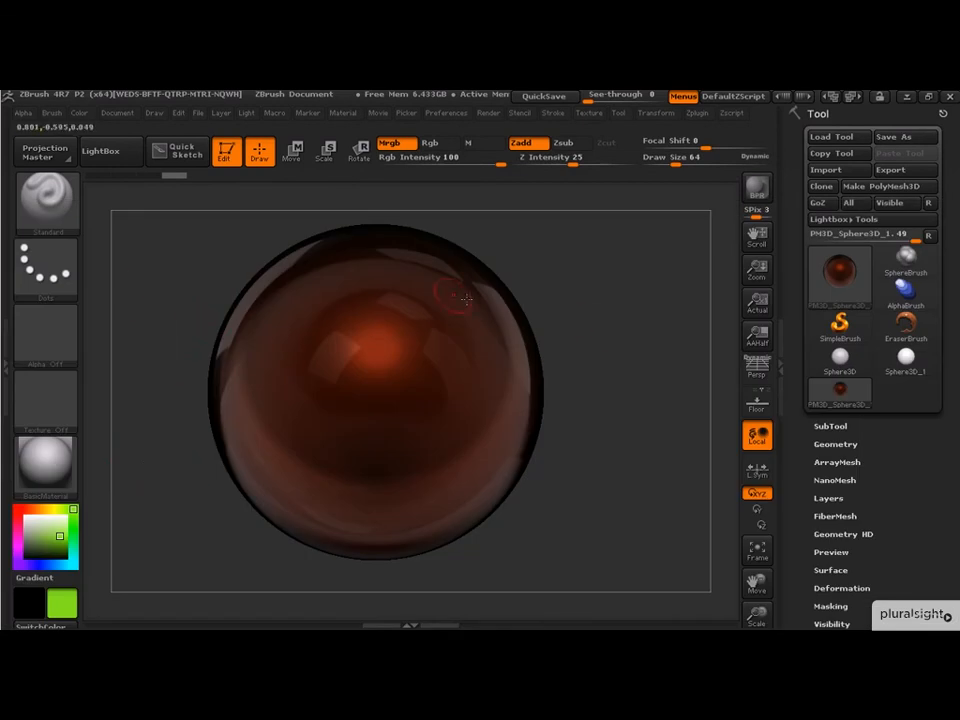
- Paint two green tube strokes across the sphere's surface with Mrgb and Zadd
{"action": "mouse_move", "coordinate": [414, 246]}
{"action": "left_mouse_down"}
{"action": "mouse_move", "coordinate": [452, 343]}
{"action": "mouse_move", "coordinate": [340, 430]}
{"action": "left_mouse_up"}
{"action": "mouse_move", "coordinate": [632, 354]}
{"action": "left_mouse_down"}
{"action": "mouse_move", "coordinate": [609, 279]}
{"action": "mouse_move", "coordinate": [611, 242]}
{"action": "mouse_move", "coordinate": [615, 296]}
{"action": "mouse_move", "coordinate": [644, 345]}
{"action": "left_mouse_up"}
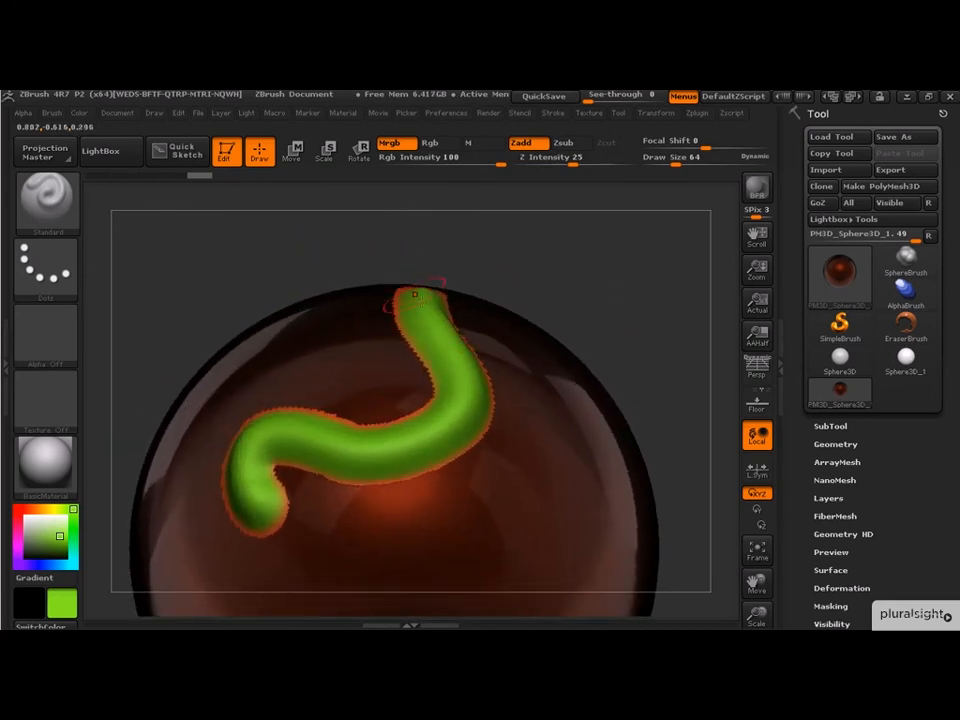
{"action": "mouse_move", "coordinate": [575, 294]}
{"action": "left_mouse_down"}
{"action": "mouse_move", "coordinate": [589, 338]}
{"action": "mouse_move", "coordinate": [581, 364]}
{"action": "left_mouse_up"}
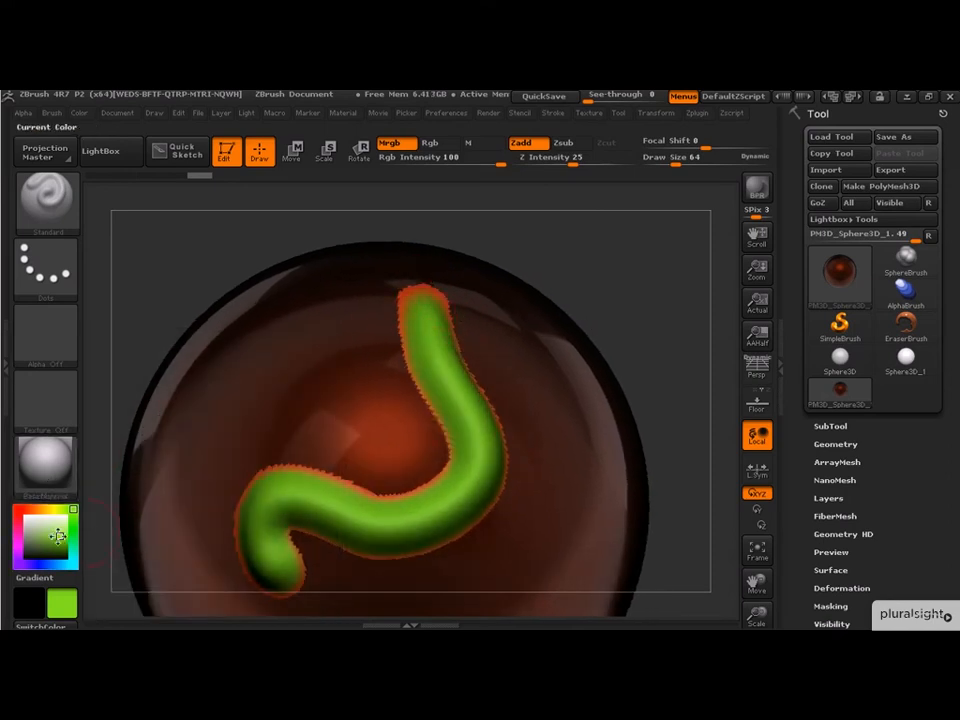
{"action": "left_click_drag", "start_coordinate": [591, 323], "coordinate": [605, 285]}
{"action": "mouse_move", "coordinate": [405, 366]}
{"action": "left_mouse_down"}
{"action": "mouse_move", "coordinate": [385, 375]}
{"action": "mouse_move", "coordinate": [232, 368]}
{"action": "left_mouse_up"}
{"action": "mouse_move", "coordinate": [617, 300]}
{"action": "left_mouse_down"}
{"action": "mouse_move", "coordinate": [654, 321]}
{"action": "mouse_move", "coordinate": [536, 302]}
{"action": "mouse_move", "coordinate": [599, 339]}
{"action": "mouse_move", "coordinate": [610, 330]}
{"action": "mouse_move", "coordinate": [542, 274]}
{"action": "left_mouse_up"}
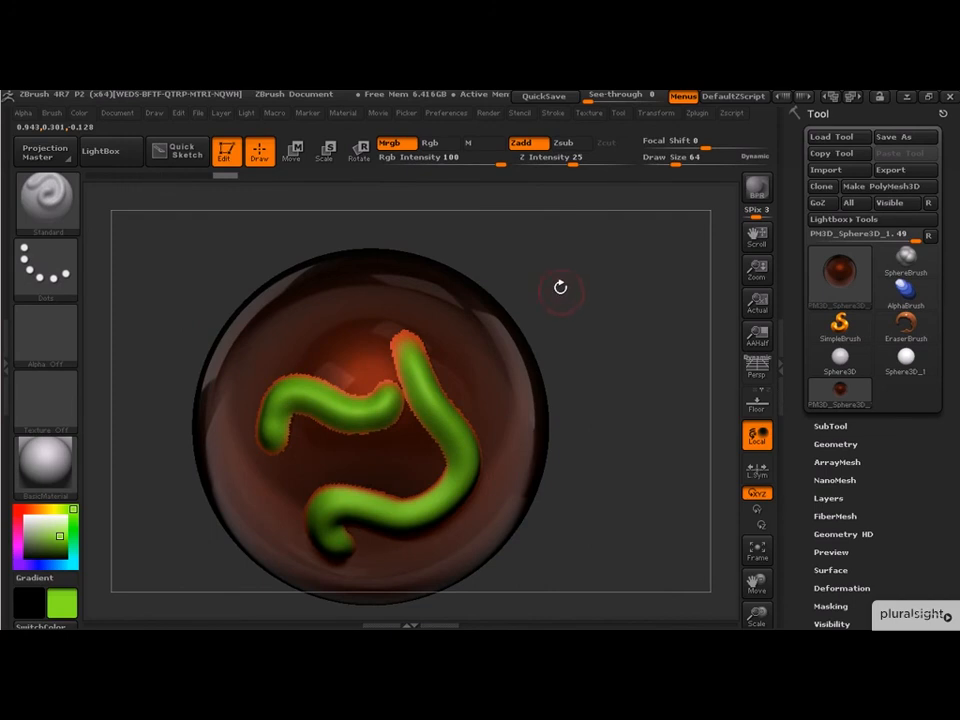
{"action": "mouse_move", "coordinate": [594, 278]}
{"action": "left_mouse_down"}
{"action": "mouse_move", "coordinate": [647, 324]}
{"action": "mouse_move", "coordinate": [608, 249]}
{"action": "left_mouse_up"}
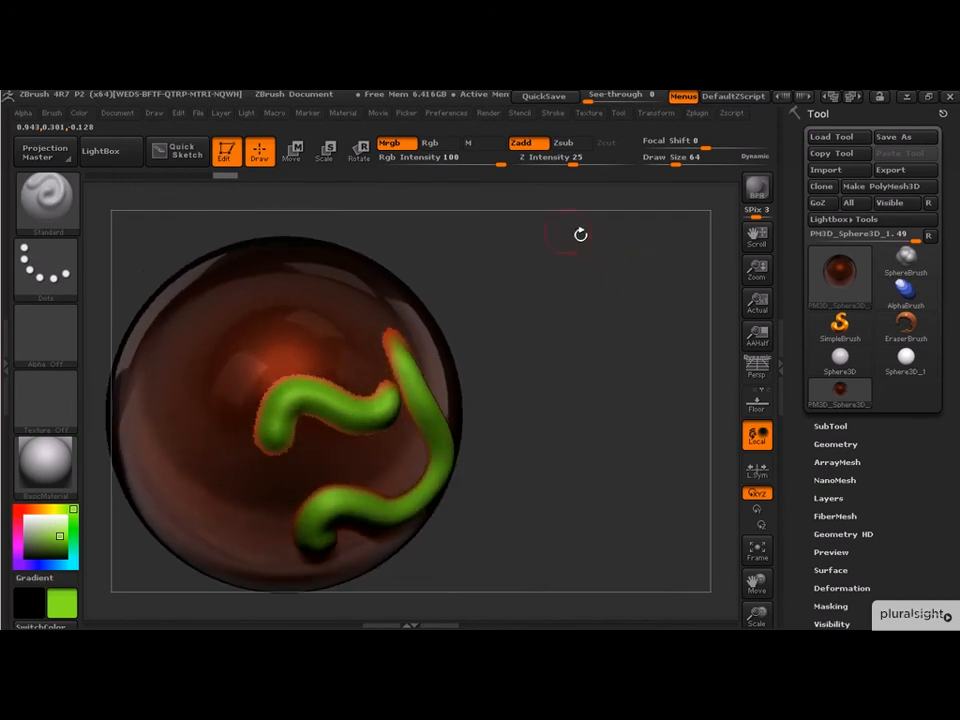
{"action": "mouse_move", "coordinate": [604, 323]}
{"action": "left_mouse_down"}
{"action": "mouse_move", "coordinate": [591, 257]}
{"action": "mouse_move", "coordinate": [589, 326]}
{"action": "mouse_move", "coordinate": [637, 305]}
{"action": "mouse_move", "coordinate": [649, 264]}
{"action": "mouse_move", "coordinate": [599, 297]}
{"action": "mouse_move", "coordinate": [575, 274]}
{"action": "mouse_move", "coordinate": [486, 313]}
{"action": "left_mouse_up"}
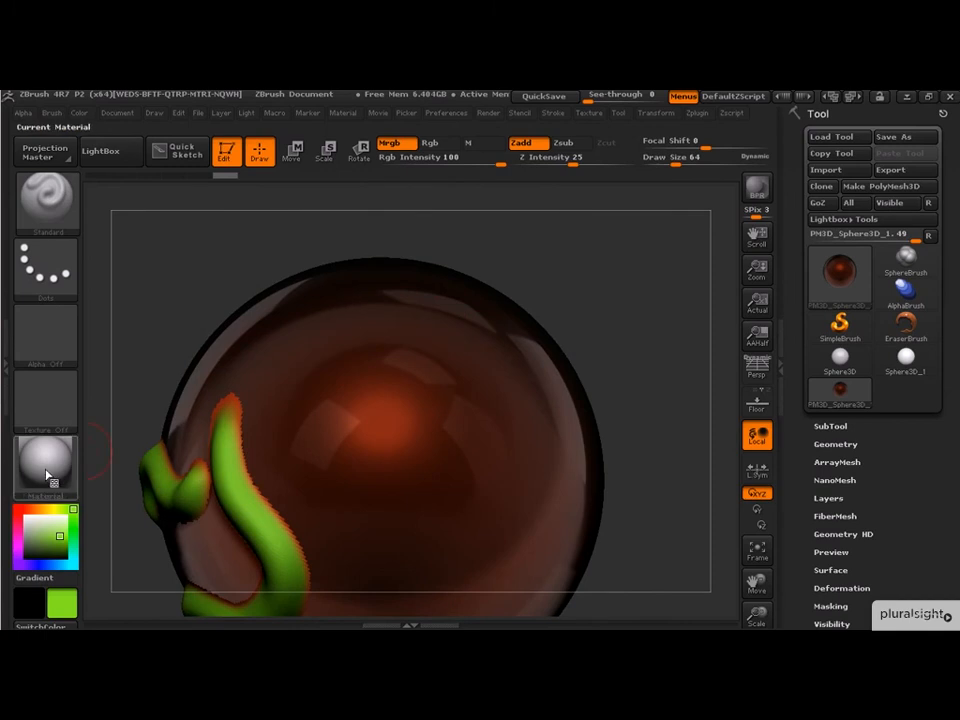
- Switch to the Rgb channel only with Zadd off and paint a green color patch on the sphere
{"action": "left_click", "coordinate": [433, 144]}
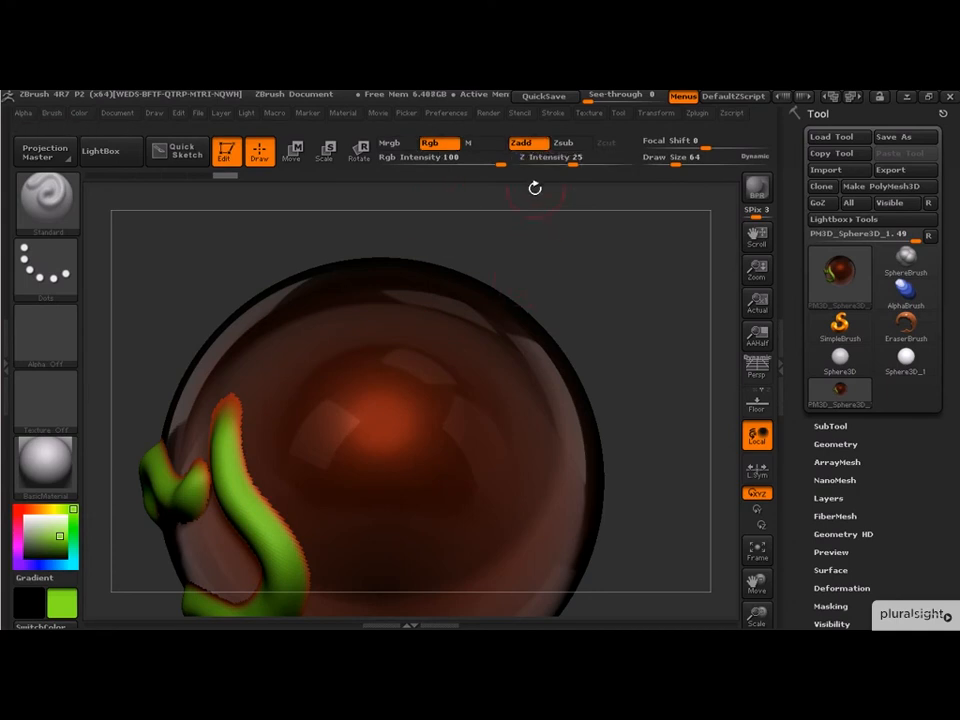
{"action": "left_click", "coordinate": [521, 143]}
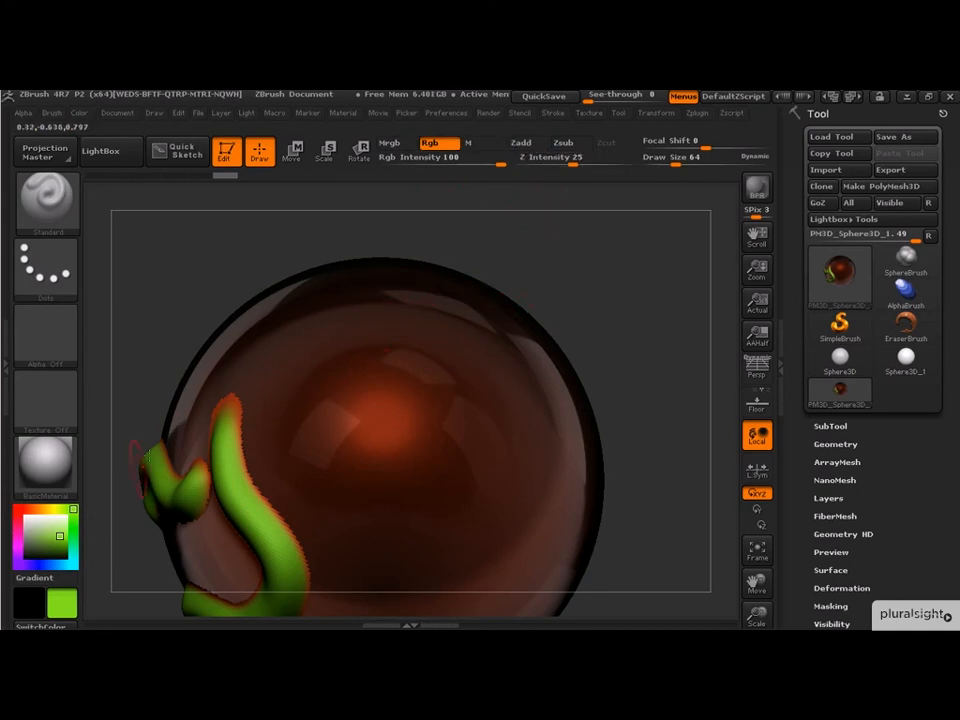
{"action": "mouse_move", "coordinate": [378, 353]}
{"action": "left_mouse_down"}
{"action": "mouse_move", "coordinate": [377, 410]}
{"action": "mouse_move", "coordinate": [410, 365]}
{"action": "mouse_move", "coordinate": [420, 420]}
{"action": "mouse_move", "coordinate": [402, 479]}
{"action": "left_mouse_up"}
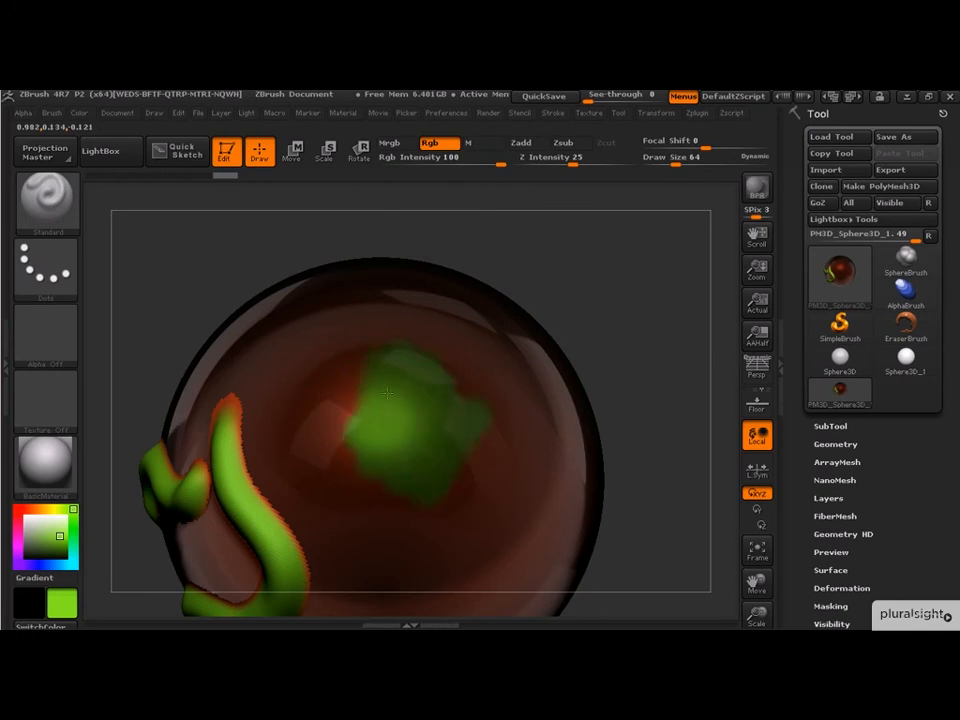
{"action": "left_click_drag", "start_coordinate": [360, 435], "coordinate": [342, 400]}
{"action": "mouse_move", "coordinate": [614, 300]}
{"action": "left_mouse_down"}
{"action": "mouse_move", "coordinate": [626, 360]}
{"action": "mouse_move", "coordinate": [645, 360]}
{"action": "left_mouse_up"}
- Switch to the M channel only and paint material onto the upper area of the sphere
{"action": "left_click", "coordinate": [444, 145]}
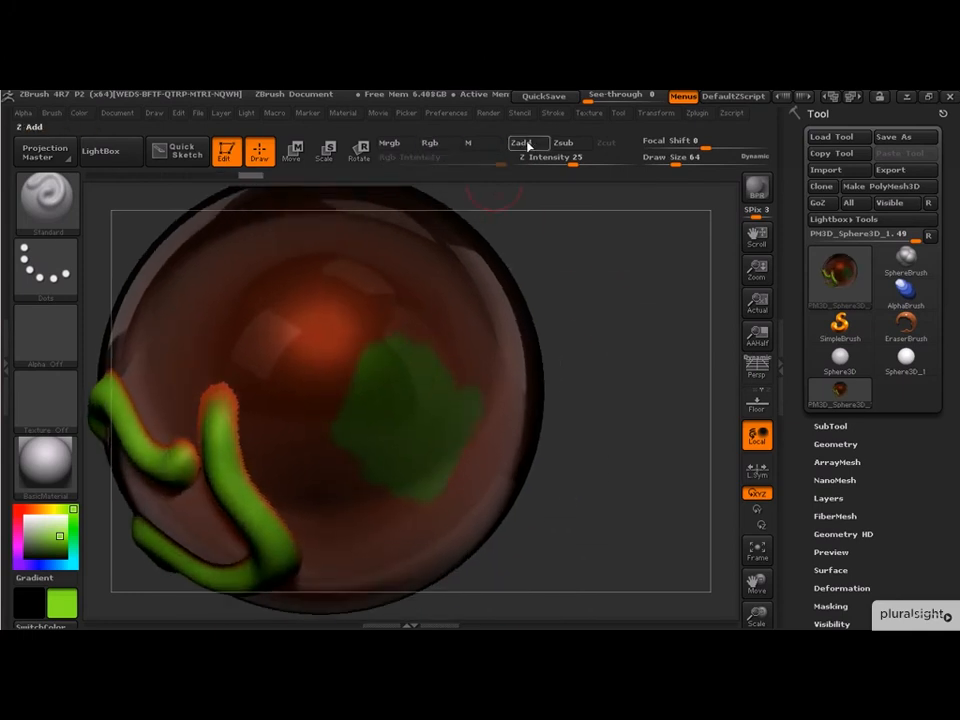
{"action": "left_click_drag", "start_coordinate": [557, 262], "coordinate": [560, 344], "text": "alt"}
{"action": "mouse_move", "coordinate": [322, 298]}
{"action": "left_mouse_down"}
{"action": "mouse_move", "coordinate": [292, 340]}
{"action": "mouse_move", "coordinate": [317, 403]}
{"action": "mouse_move", "coordinate": [440, 394]}
{"action": "left_mouse_up"}
{"action": "mouse_move", "coordinate": [600, 385]}
{"action": "left_mouse_down"}
{"action": "mouse_move", "coordinate": [615, 377]}
{"action": "mouse_move", "coordinate": [621, 401]}
{"action": "mouse_move", "coordinate": [632, 390]}
{"action": "mouse_move", "coordinate": [610, 375]}
{"action": "mouse_move", "coordinate": [589, 390]}
{"action": "mouse_move", "coordinate": [619, 341]}
{"action": "mouse_move", "coordinate": [610, 330]}
{"action": "left_mouse_up"}
{"action": "left_click", "coordinate": [484, 143]}
{"action": "mouse_move", "coordinate": [395, 389]}
{"action": "left_mouse_down"}
{"action": "mouse_move", "coordinate": [365, 445]}
{"action": "mouse_move", "coordinate": [295, 455]}
{"action": "mouse_move", "coordinate": [275, 420]}
{"action": "mouse_move", "coordinate": [349, 451]}
{"action": "mouse_move", "coordinate": [300, 375]}
{"action": "mouse_move", "coordinate": [380, 410]}
{"action": "left_mouse_up"}
{"action": "mouse_move", "coordinate": [325, 490]}
{"action": "left_mouse_down"}
{"action": "mouse_move", "coordinate": [245, 445]}
{"action": "mouse_move", "coordinate": [268, 410]}
{"action": "left_mouse_up"}
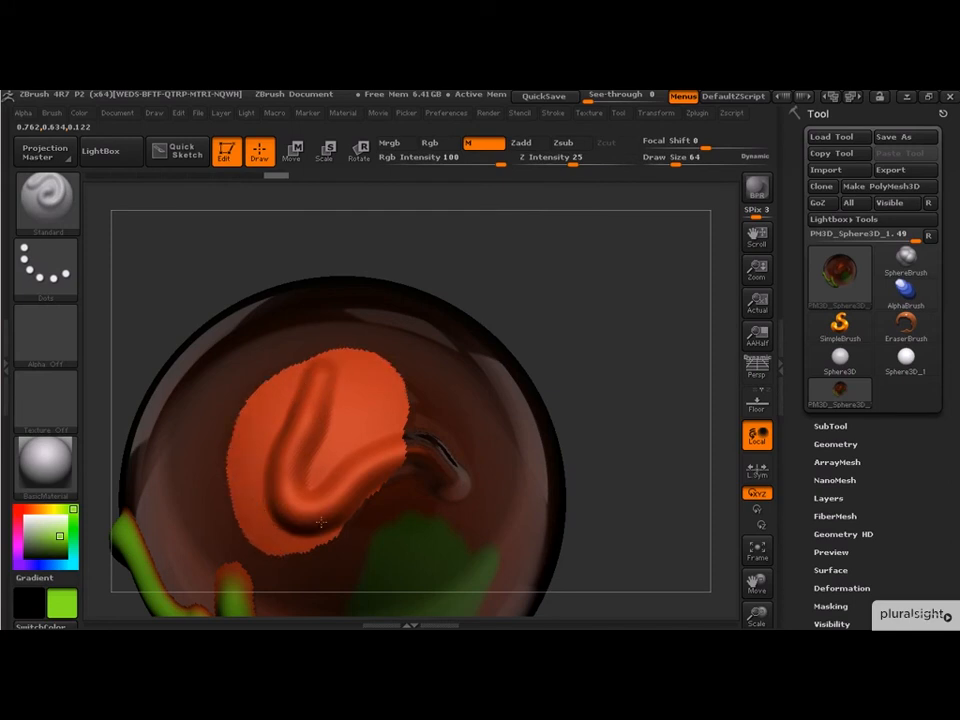
- Leave Edit mode and drag out several copies of the painted sphere across the canvas
{"action": "mouse_move", "coordinate": [590, 389]}
{"action": "left_mouse_down"}
{"action": "mouse_move", "coordinate": [574, 343]}
{"action": "mouse_move", "coordinate": [594, 390]}
{"action": "mouse_move", "coordinate": [619, 403]}
{"action": "mouse_move", "coordinate": [587, 392]}
{"action": "mouse_move", "coordinate": [641, 339]}
{"action": "left_mouse_up"}
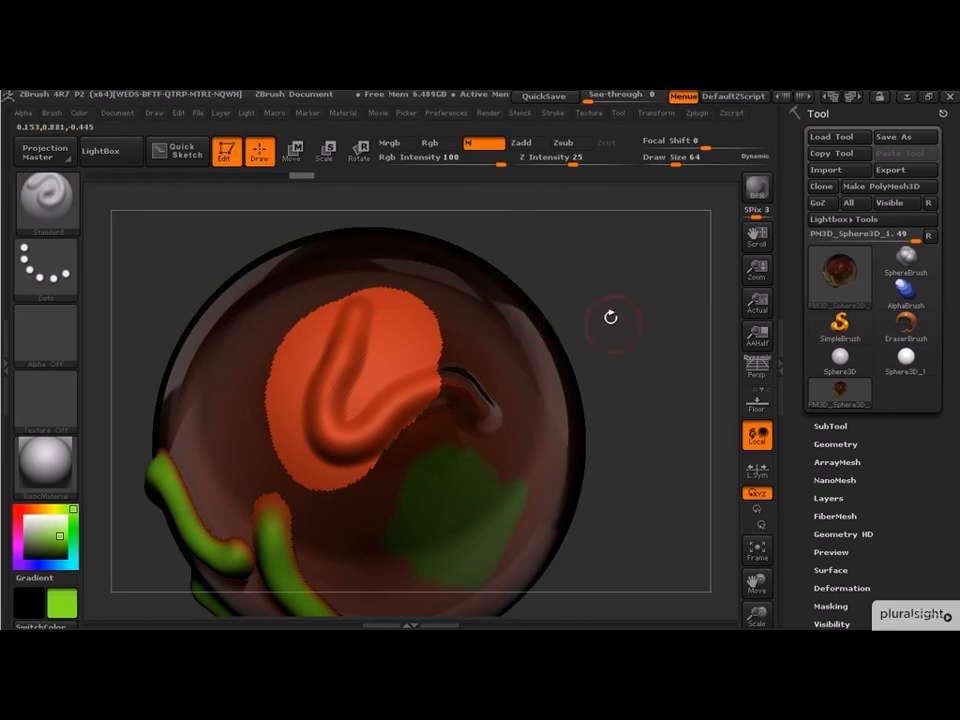
{"action": "left_click_drag", "start_coordinate": [590, 277], "coordinate": [580, 314]}
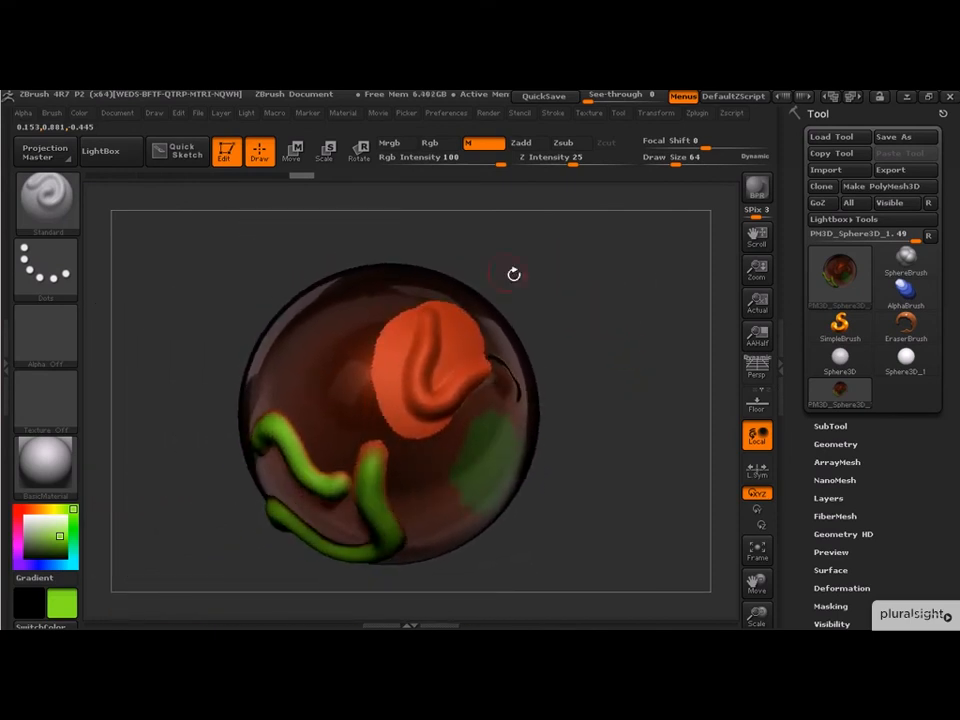
{"action": "left_click", "coordinate": [226, 154]}
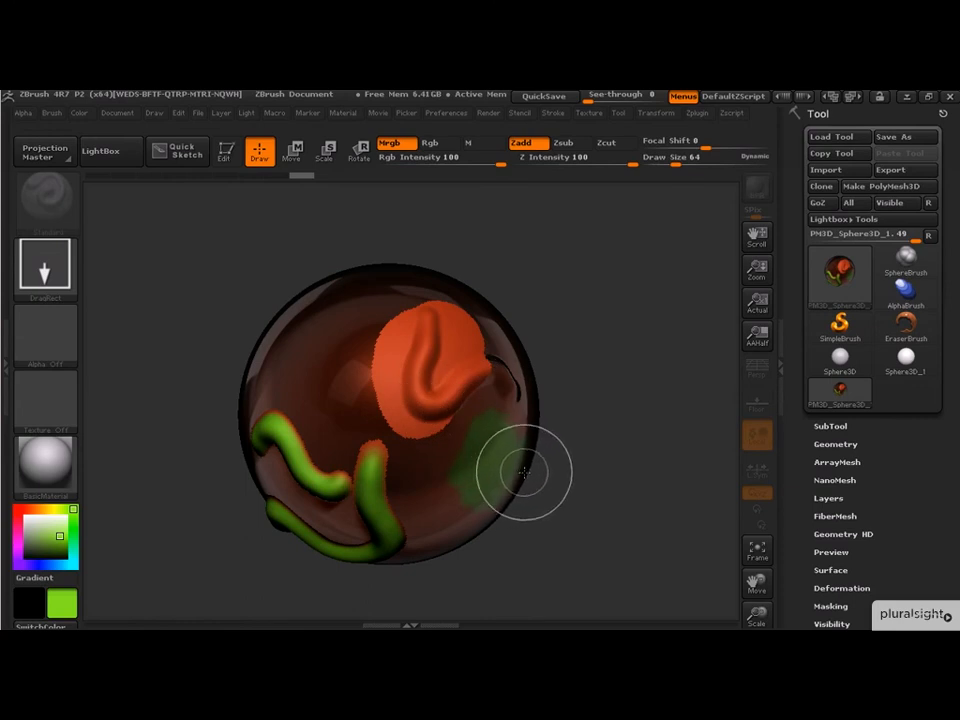
{"action": "left_click_drag", "start_coordinate": [577, 358], "coordinate": [715, 364]}
{"action": "left_click_drag", "start_coordinate": [340, 244], "coordinate": [405, 246]}
{"action": "mouse_move", "coordinate": [190, 340]}
{"action": "left_mouse_down"}
{"action": "mouse_move", "coordinate": [276, 344]}
{"action": "mouse_move", "coordinate": [345, 402]}
{"action": "mouse_move", "coordinate": [364, 432]}
{"action": "mouse_move", "coordinate": [454, 456]}
{"action": "mouse_move", "coordinate": [561, 531]}
{"action": "left_mouse_up"}
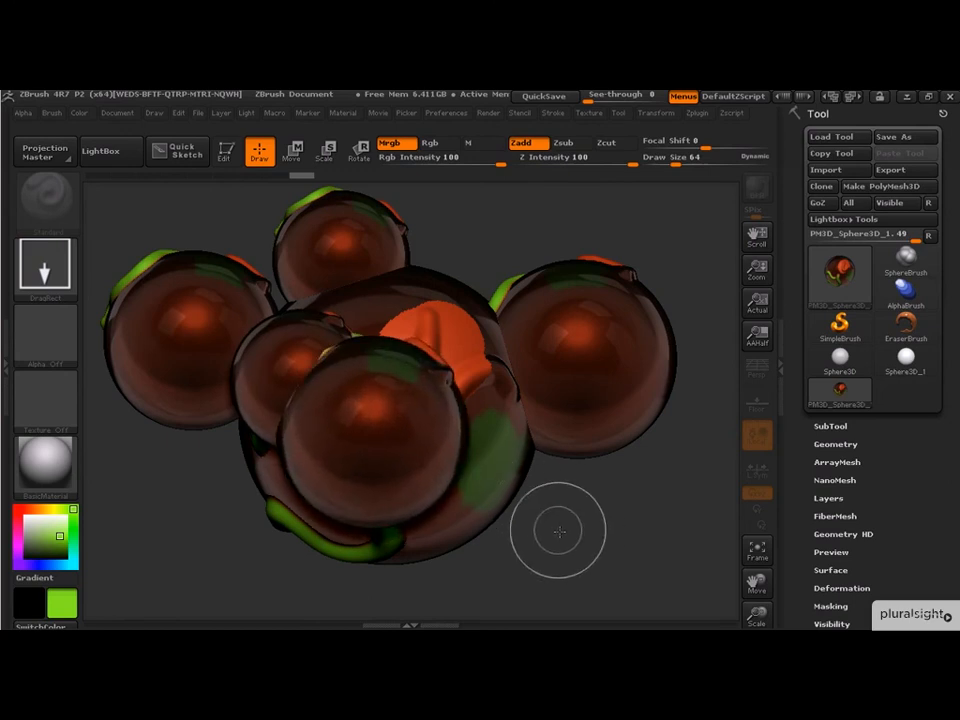
- Re-enter Edit mode to orbit the sphere, then leave it and draw more sphere copies beside it
{"action": "key", "text": "t"}
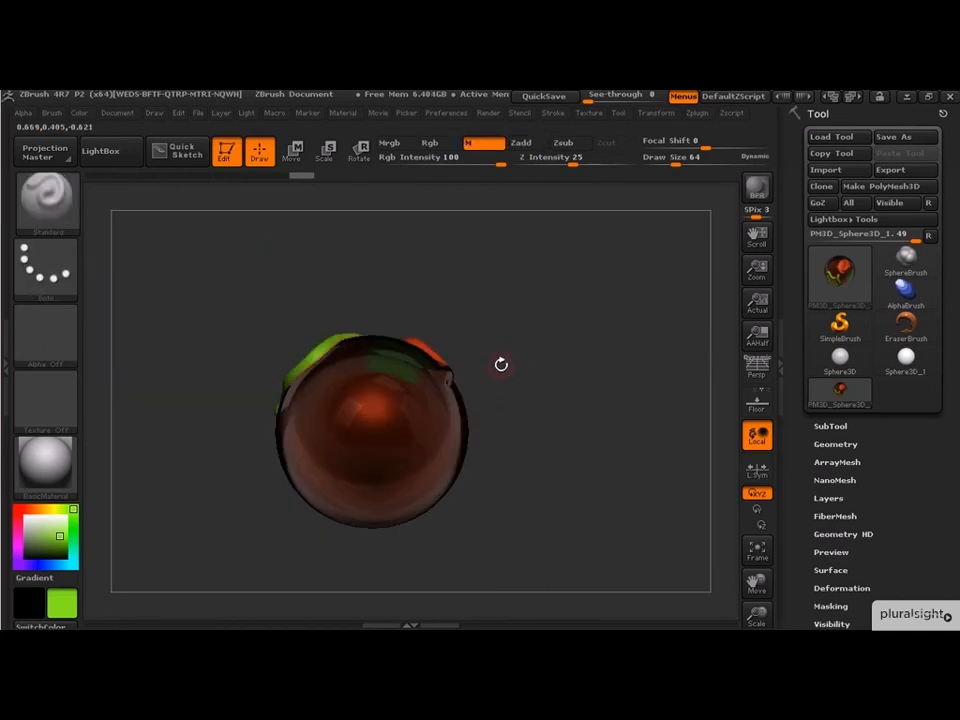
{"action": "mouse_move", "coordinate": [501, 365]}
{"action": "left_mouse_down"}
{"action": "mouse_move", "coordinate": [514, 392]}
{"action": "mouse_move", "coordinate": [527, 506]}
{"action": "mouse_move", "coordinate": [581, 499]}
{"action": "mouse_move", "coordinate": [562, 520]}
{"action": "mouse_move", "coordinate": [572, 465]}
{"action": "mouse_move", "coordinate": [561, 508]}
{"action": "mouse_move", "coordinate": [555, 452]}
{"action": "mouse_move", "coordinate": [540, 431]}
{"action": "mouse_move", "coordinate": [557, 401]}
{"action": "mouse_move", "coordinate": [518, 404]}
{"action": "left_mouse_up"}
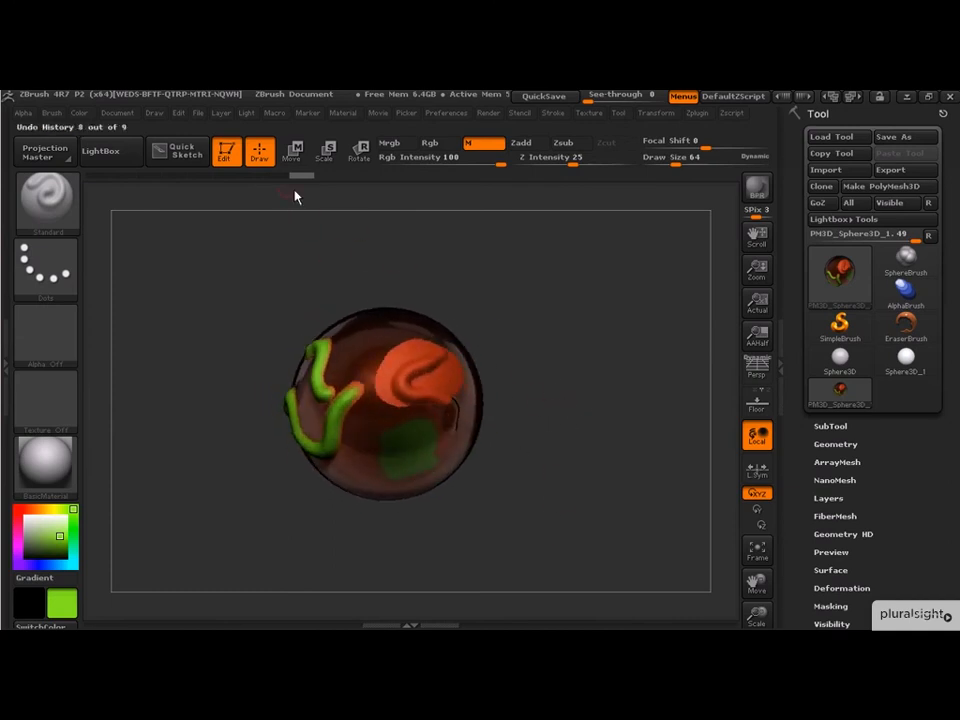
{"action": "left_click", "coordinate": [233, 157]}
{"action": "left_click_drag", "start_coordinate": [517, 414], "coordinate": [573, 426]}
{"action": "left_click_drag", "start_coordinate": [538, 327], "coordinate": [577, 383]}
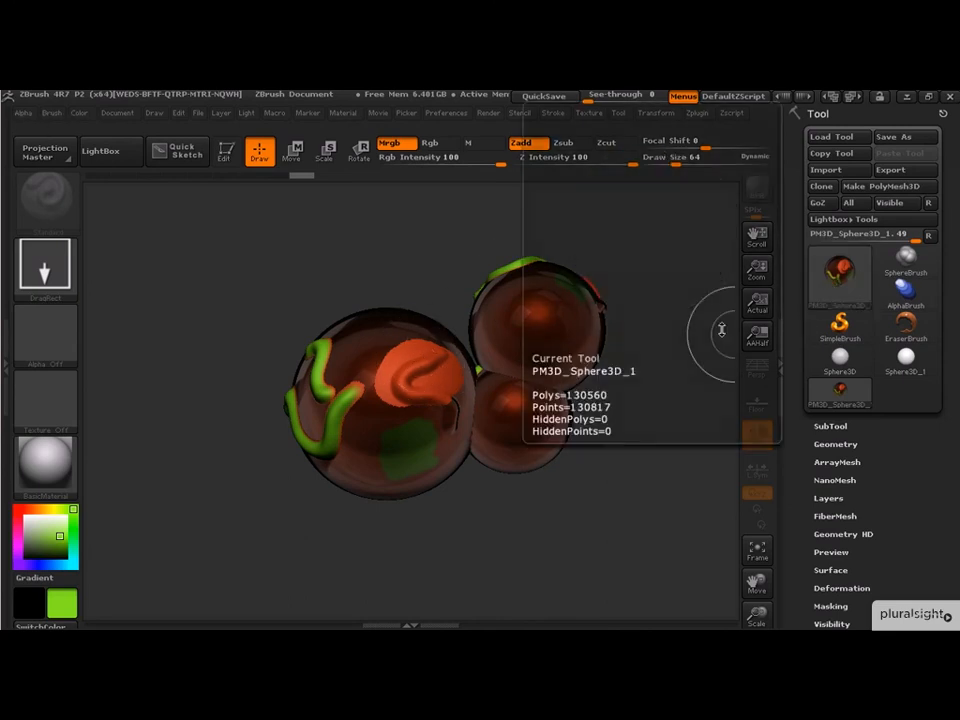
{"action": "left_click_drag", "start_coordinate": [251, 343], "coordinate": [352, 382]}
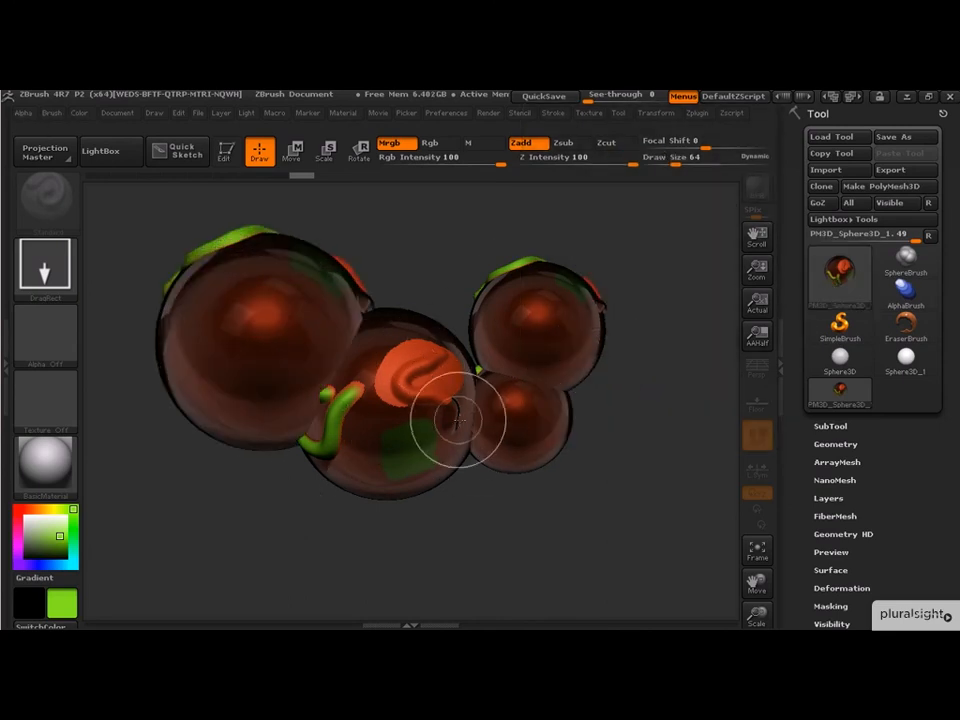
- Enter Edit mode on the last drawn sphere and orbit it
{"action": "key", "text": "t"}
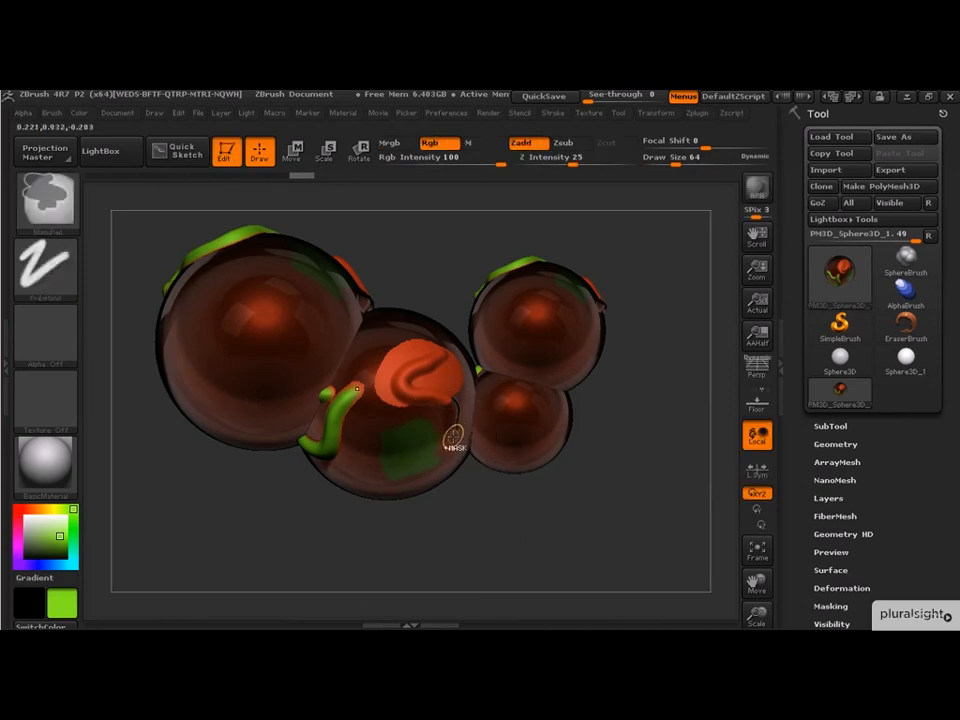
{"action": "left_click", "coordinate": [452, 431], "text": "ctrl+shift"}
{"action": "left_click_drag", "start_coordinate": [516, 386], "coordinate": [531, 452]}
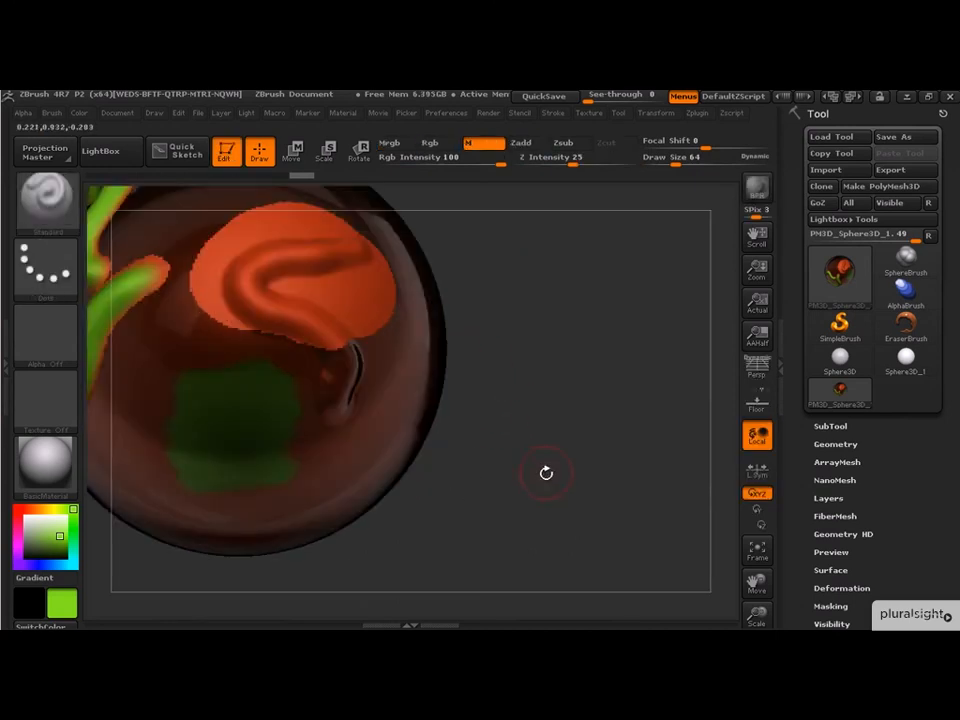
- Clear the canvas, draw a single sphere, and enter Edit mode to orbit it
{"action": "key", "text": "t"}
{"action": "key", "text": "ctrl+n"}
{"action": "left_click_drag", "start_coordinate": [430, 392], "coordinate": [611, 514]}
{"action": "key", "text": "t"}
{"action": "mouse_move", "coordinate": [596, 353]}
{"action": "left_mouse_down"}
{"action": "mouse_move", "coordinate": [647, 456]}
{"action": "mouse_move", "coordinate": [643, 499]}
{"action": "mouse_move", "coordinate": [611, 459]}
{"action": "mouse_move", "coordinate": [649, 463]}
{"action": "mouse_move", "coordinate": [636, 446]}
{"action": "mouse_move", "coordinate": [626, 441]}
{"action": "mouse_move", "coordinate": [618, 471]}
{"action": "mouse_move", "coordinate": [595, 473]}
{"action": "left_mouse_up"}
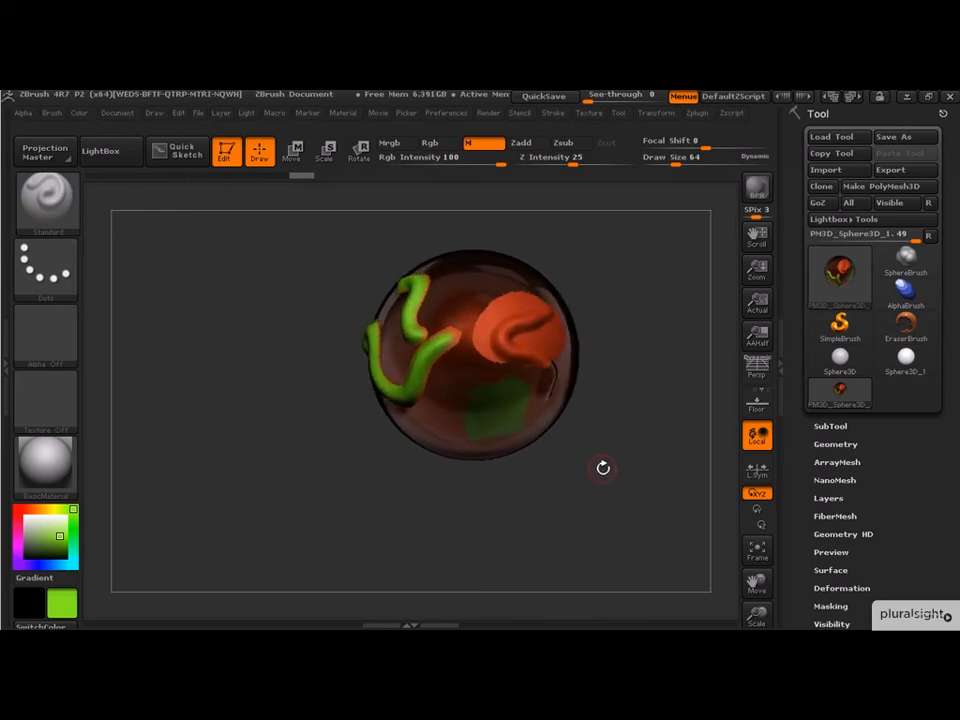